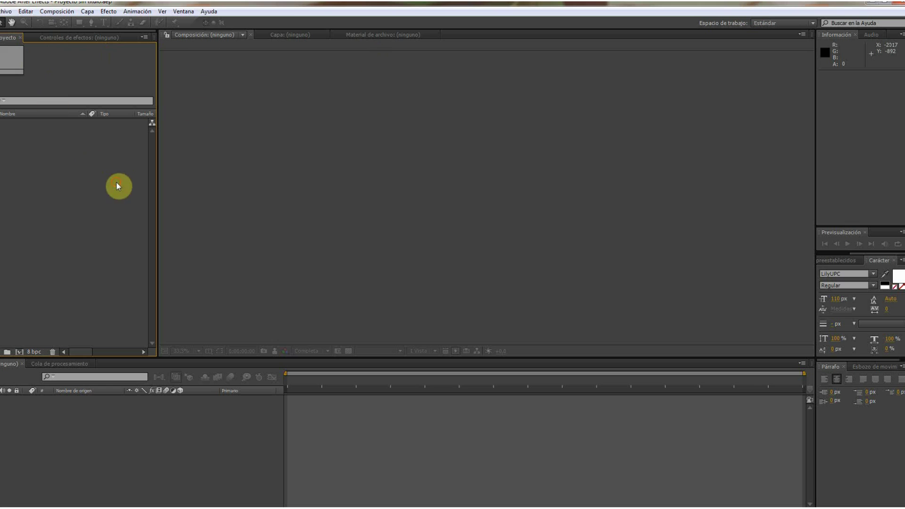
- Choose Composición > Nueva composición to bring up the Ajustes de composición for Comp 1
{"action": "left_click", "coordinate": [57, 12]}
{"action": "left_click", "coordinate": [65, 22]}
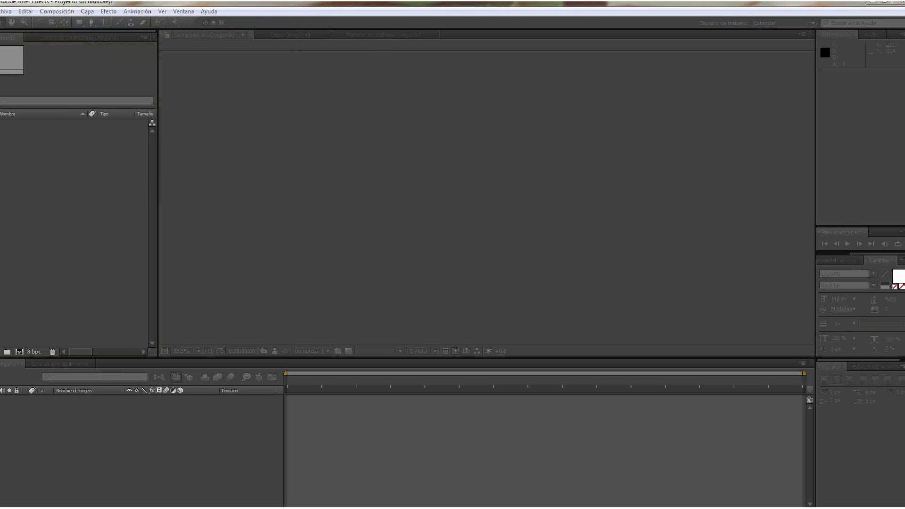
- Accept Comp 1, then import the witch PSD as Composición – Conservar tamaños de capa
{"action": "left_click", "coordinate": [494, 300]}
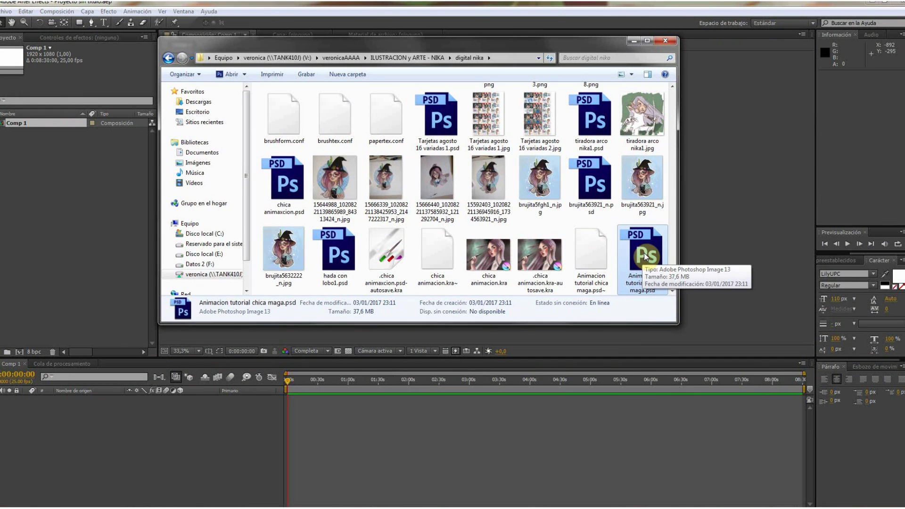
{"action": "left_click_drag", "start_coordinate": [644, 256], "coordinate": [90, 194]}
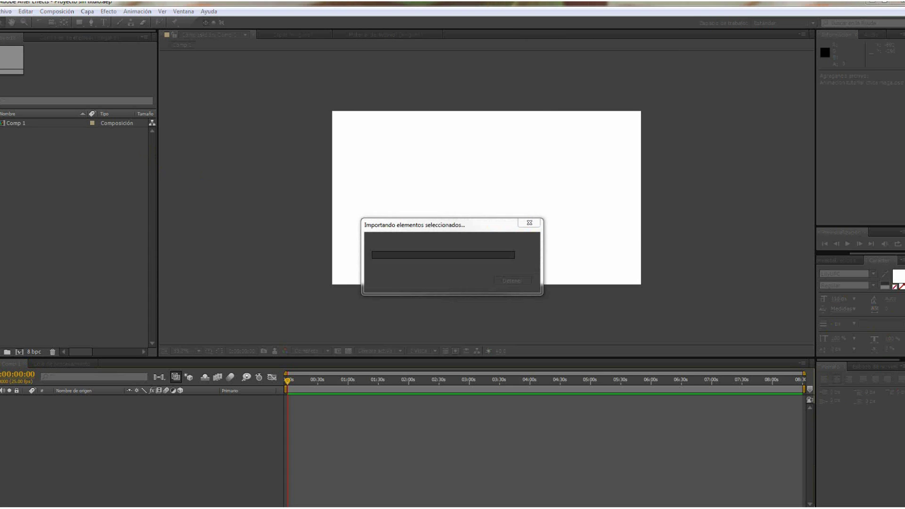
{"action": "left_click_drag", "start_coordinate": [357, 103], "coordinate": [447, 97]}
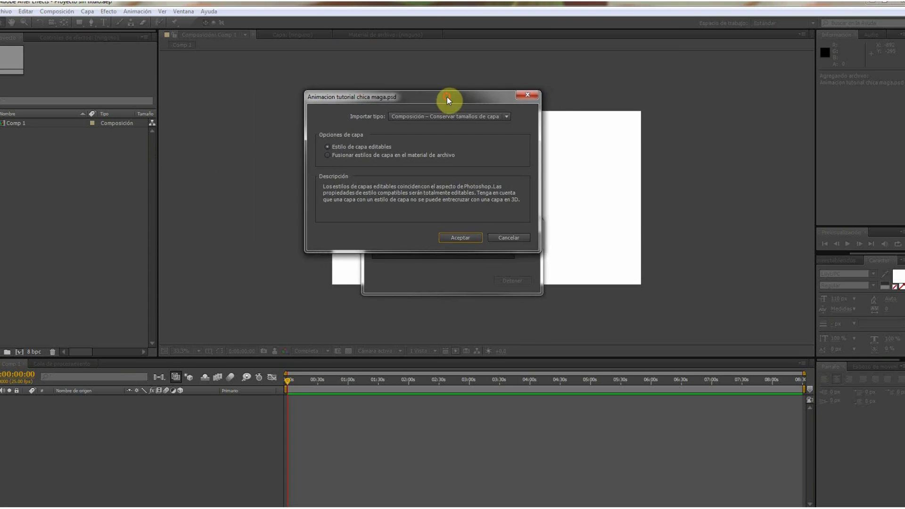
{"action": "left_click", "coordinate": [468, 122]}
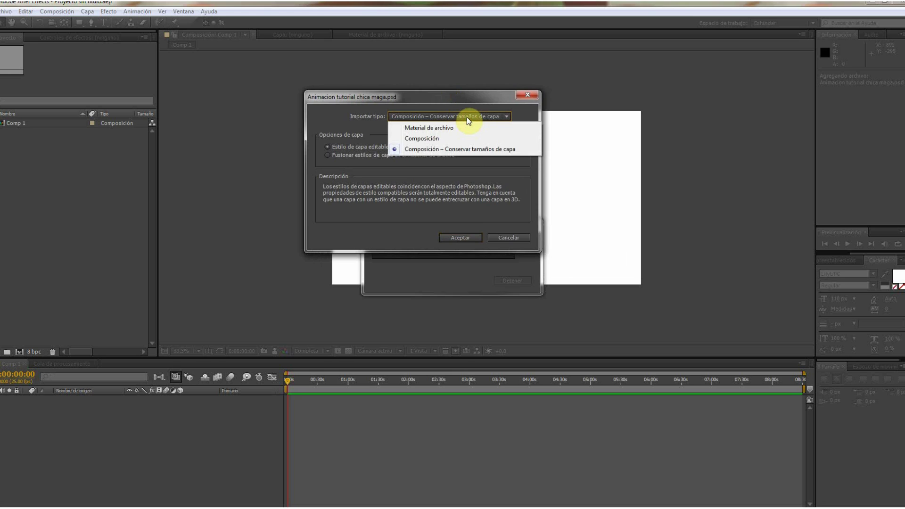
{"action": "left_click", "coordinate": [467, 117]}
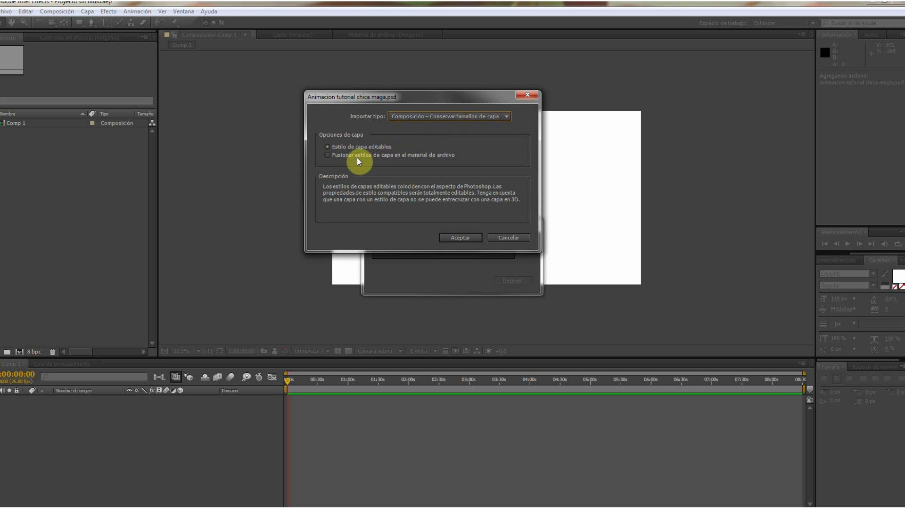
{"action": "left_click", "coordinate": [461, 238]}
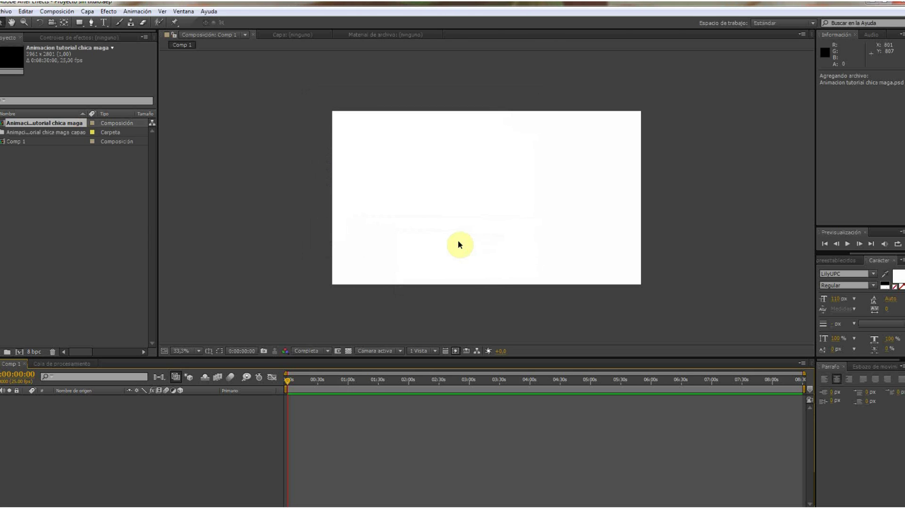
- Drop the imported witch composition into the Comp 1 viewer and zoom out to see it
{"action": "left_click", "coordinate": [41, 166]}
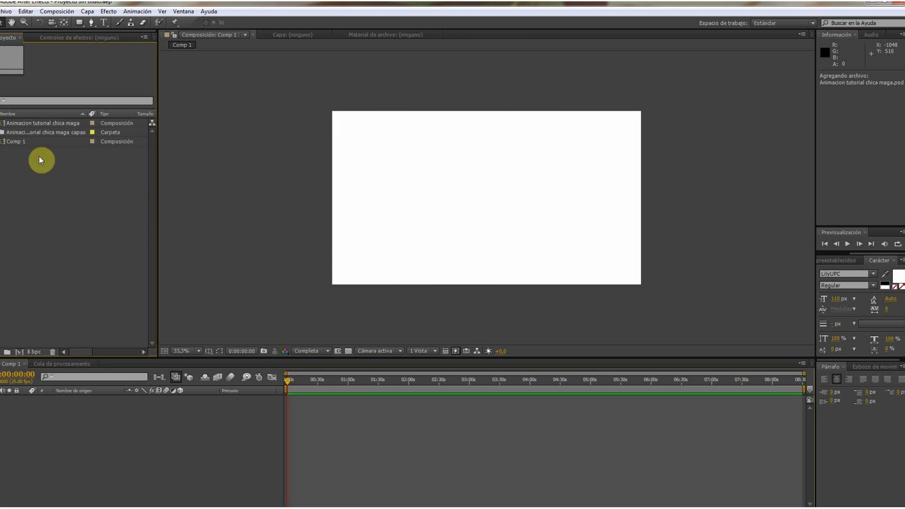
{"action": "left_click", "coordinate": [32, 125]}
{"action": "mouse_move", "coordinate": [32, 123]}
{"action": "left_mouse_down"}
{"action": "mouse_move", "coordinate": [460, 206]}
{"action": "mouse_move", "coordinate": [456, 194]}
{"action": "mouse_move", "coordinate": [517, 224]}
{"action": "left_mouse_up"}
{"action": "key", "text": "comma"}
{"action": "key", "text": "comma"}
{"action": "key", "text": "comma"}
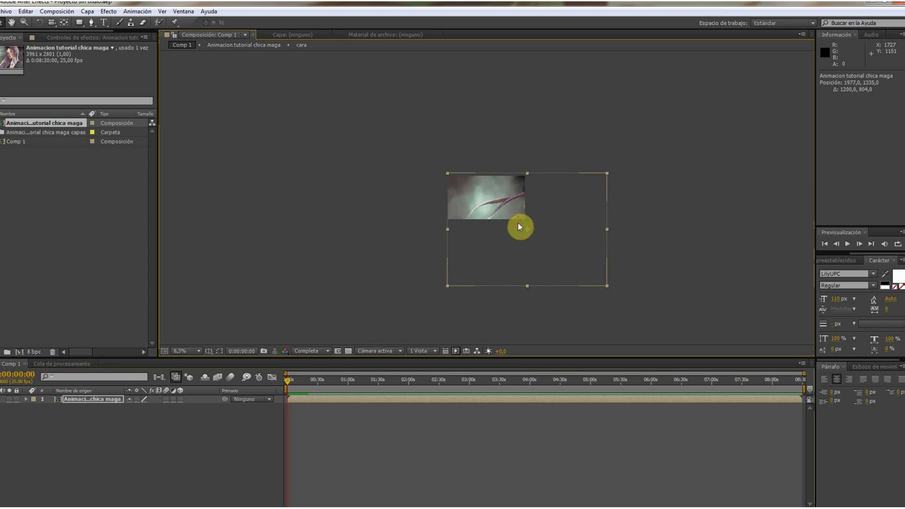
- Scale the illustration to 49% and centre it to cover the frame
{"action": "mouse_move", "coordinate": [606, 288]}
{"action": "left_mouse_down"}
{"action": "mouse_move", "coordinate": [495, 198]}
{"action": "mouse_move", "coordinate": [564, 250]}
{"action": "left_mouse_up"}
{"action": "scroll", "coordinate": [495, 198], "scroll_direction": "up", "scroll_amount": 3}
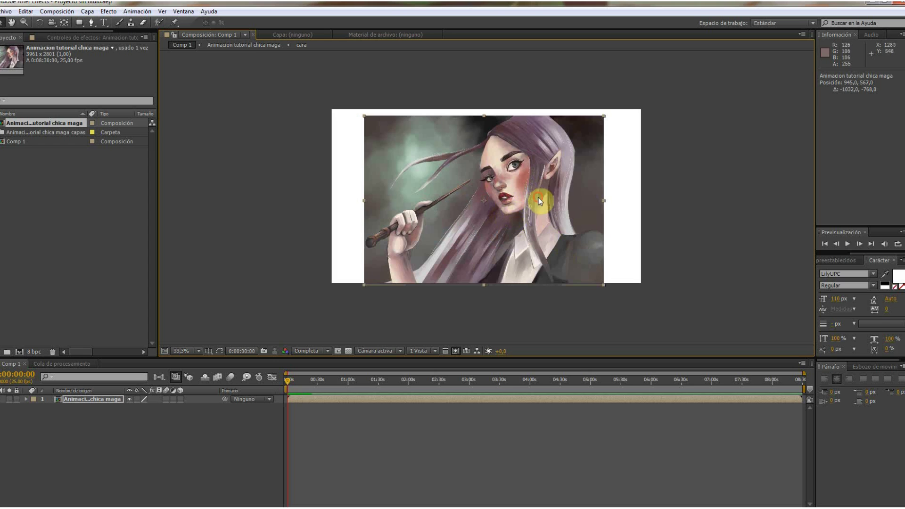
{"action": "left_click_drag", "start_coordinate": [538, 197], "coordinate": [503, 190]}
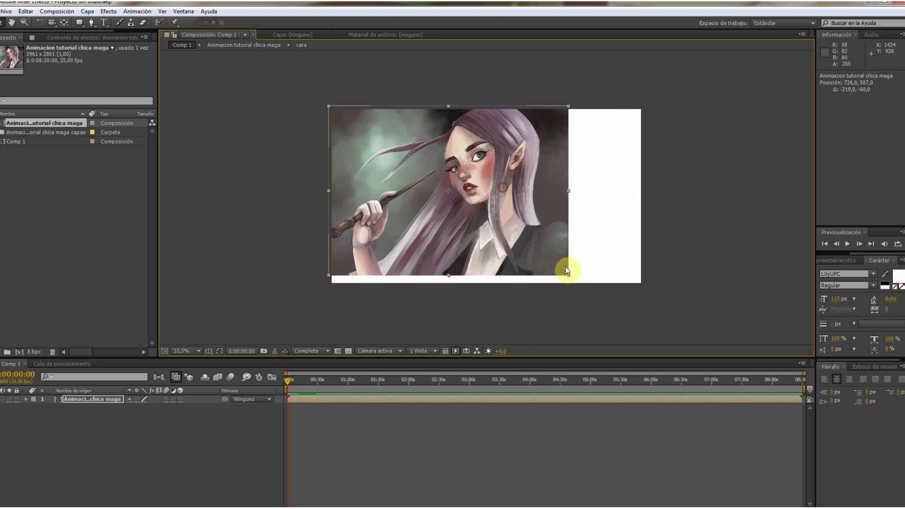
{"action": "left_click_drag", "start_coordinate": [568, 276], "coordinate": [603, 296]}
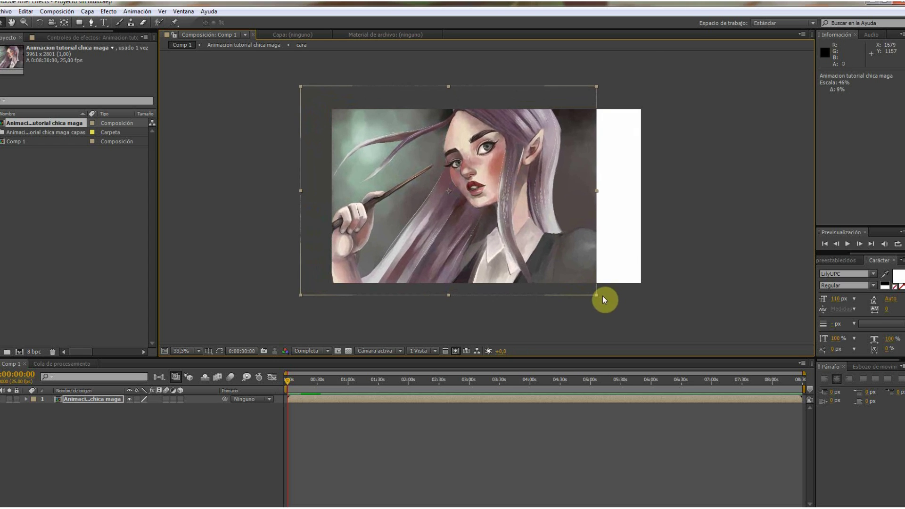
{"action": "left_click_drag", "start_coordinate": [548, 238], "coordinate": [584, 255]}
{"action": "left_click_drag", "start_coordinate": [635, 314], "coordinate": [638, 318]}
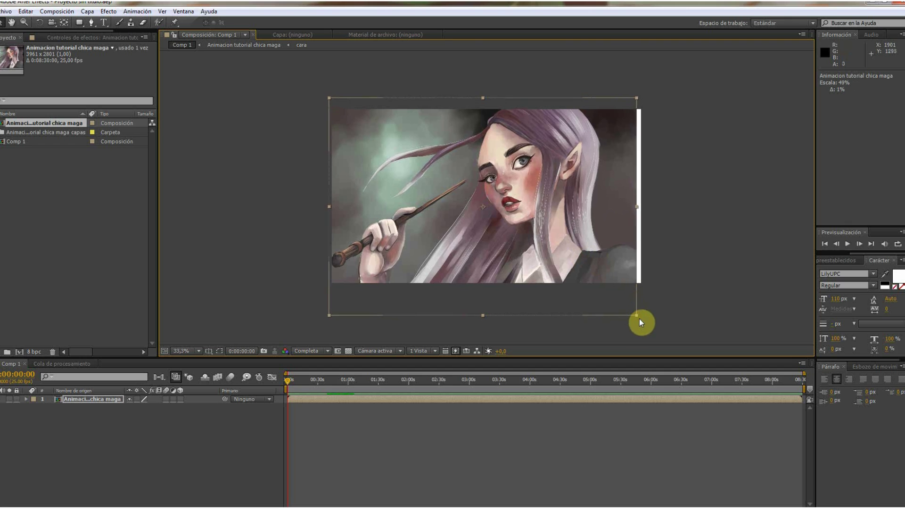
{"action": "mouse_move", "coordinate": [589, 269]}
{"action": "left_mouse_down"}
{"action": "mouse_move", "coordinate": [593, 256]}
{"action": "mouse_move", "coordinate": [594, 272]}
{"action": "left_mouse_up"}
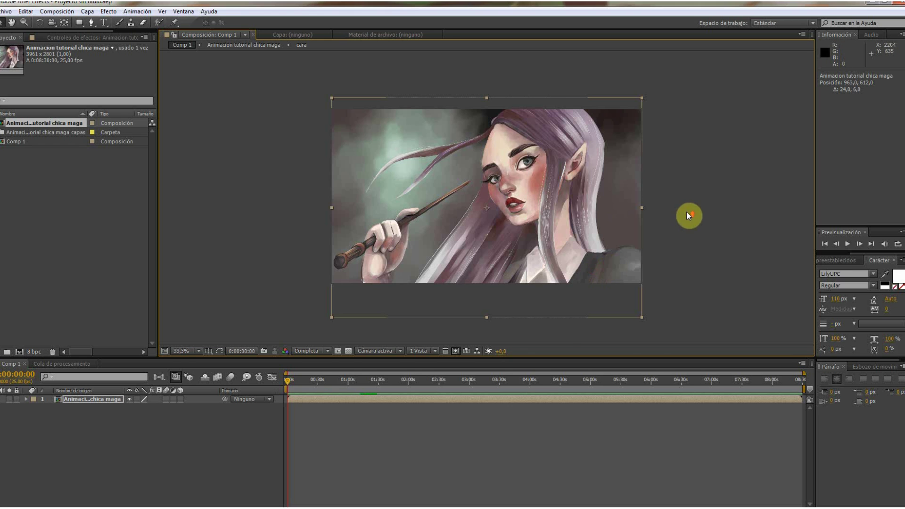
{"action": "key", "text": "period"}
{"action": "left_click", "coordinate": [758, 235]}
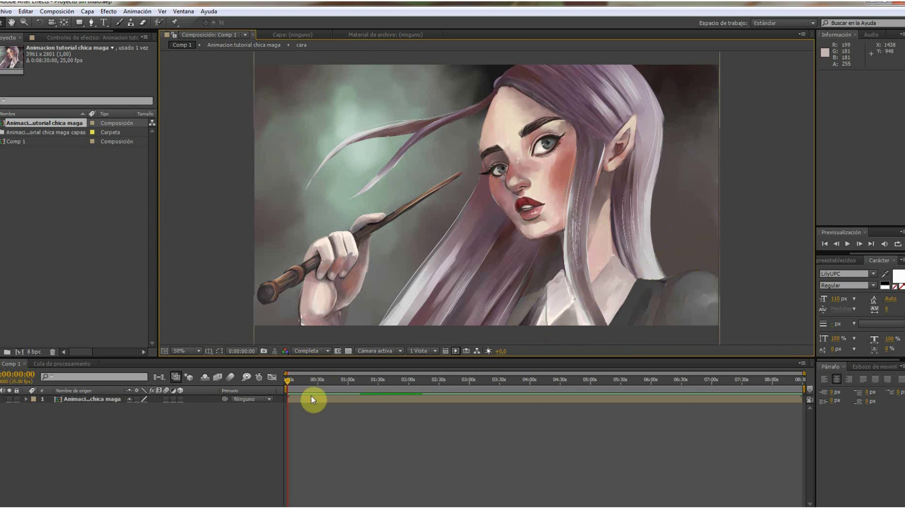
- Open the witch precomp, expand mano > Transformar, and key Posición at 0s
{"action": "left_click", "coordinate": [310, 399]}
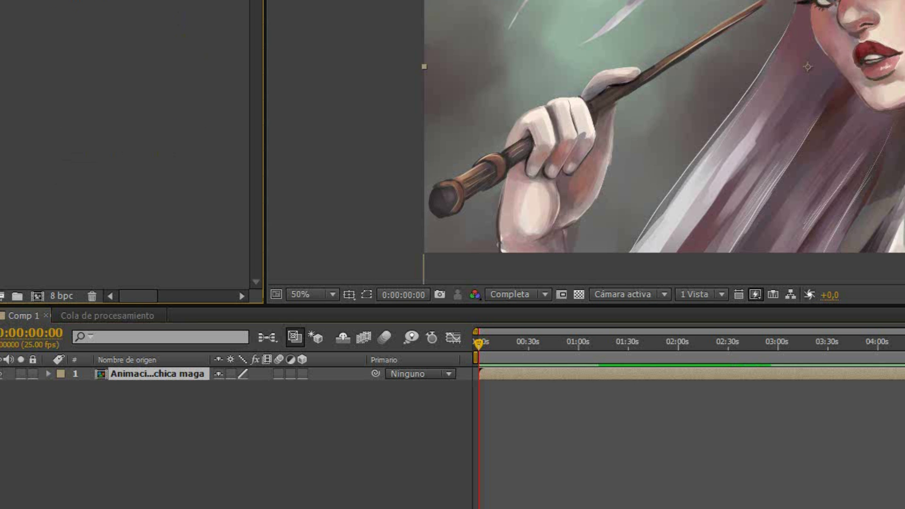
{"action": "double_click", "coordinate": [589, 74]}
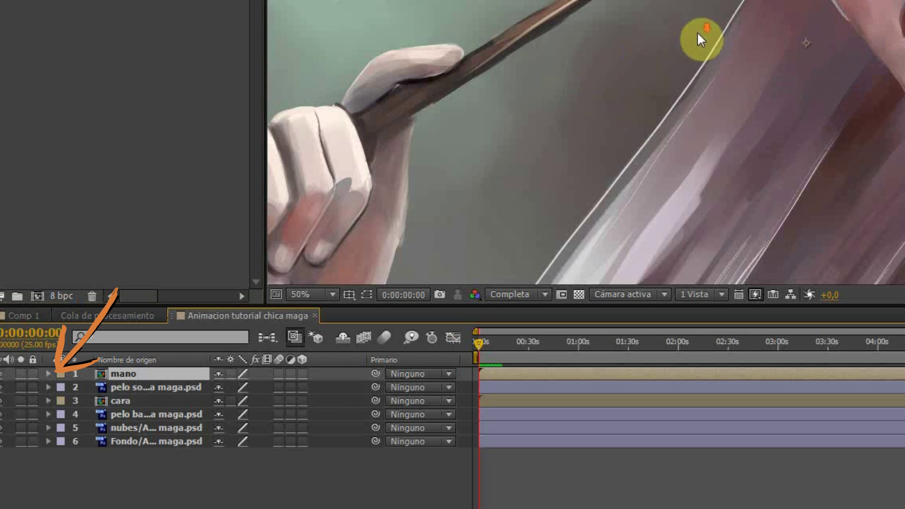
{"action": "scroll", "coordinate": [697, 32], "scroll_direction": "down", "scroll_amount": 2}
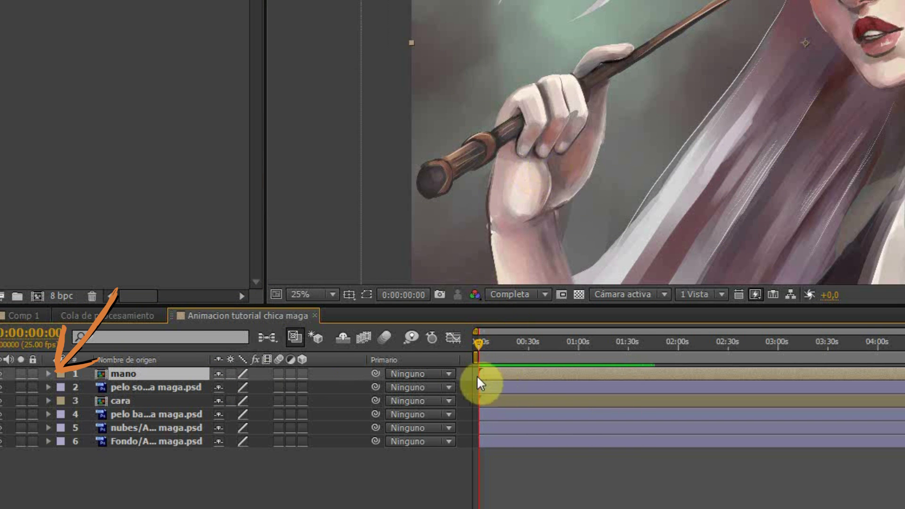
{"action": "left_click", "coordinate": [48, 374]}
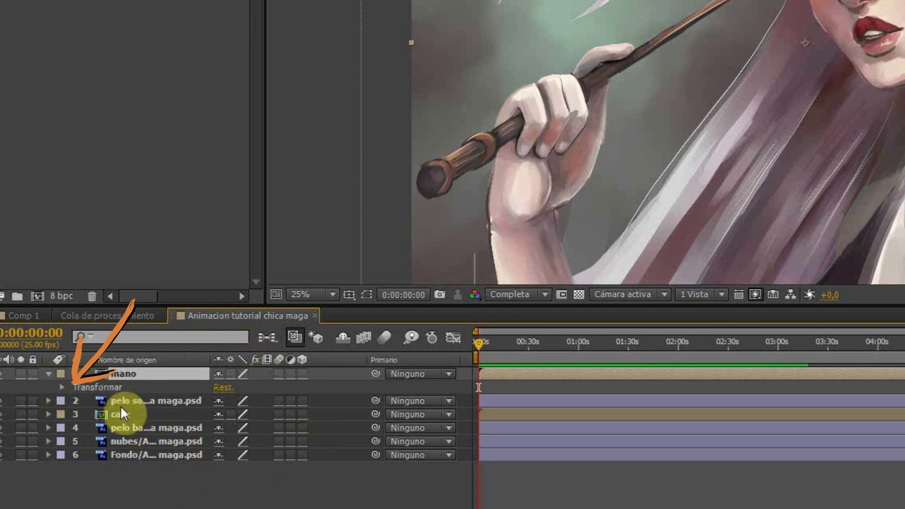
{"action": "left_click", "coordinate": [61, 386]}
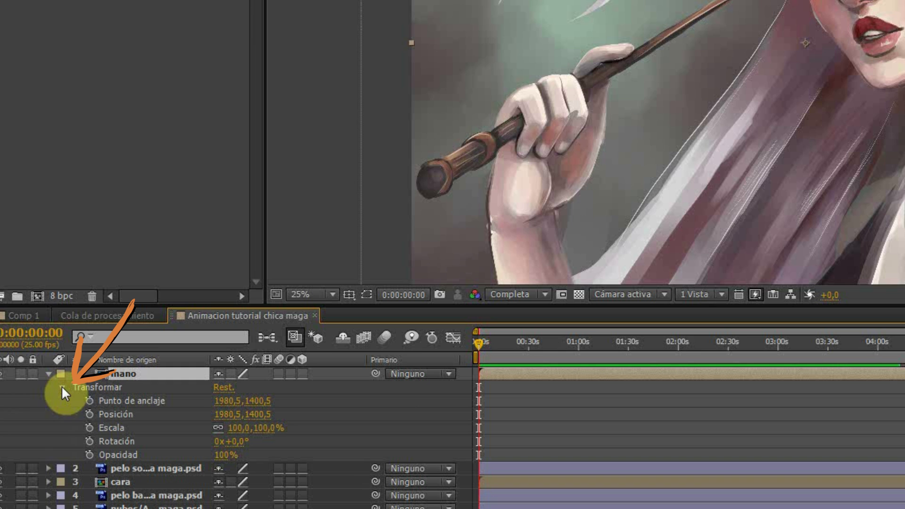
{"action": "left_click", "coordinate": [87, 414]}
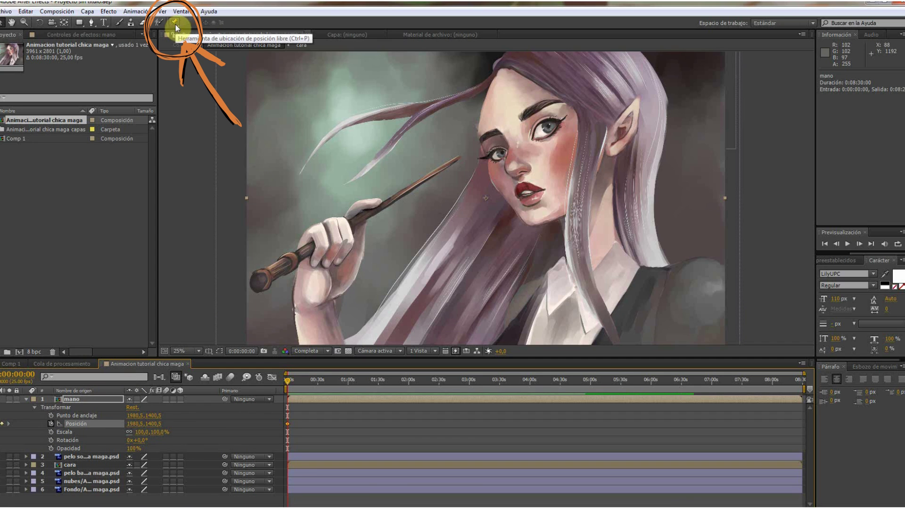
- Place puppet pins on the mano hand, including two at its base
{"action": "left_click", "coordinate": [174, 22]}
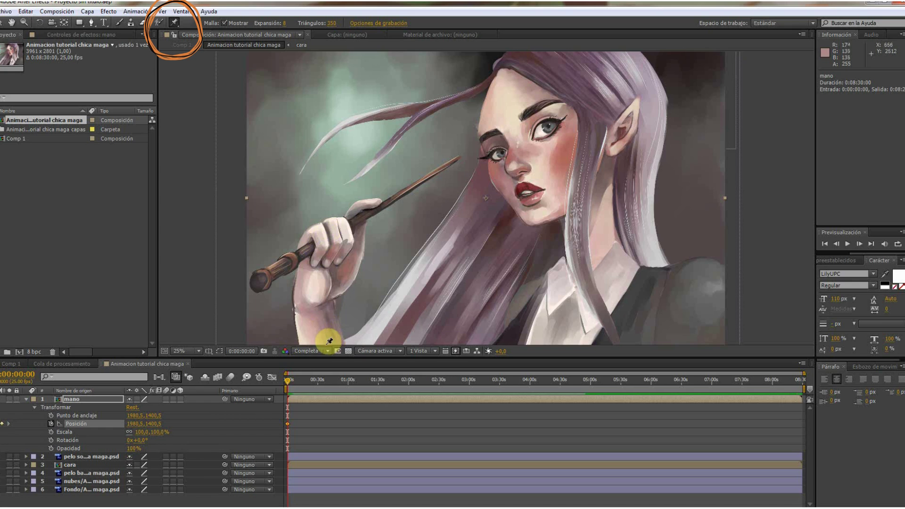
{"action": "left_click", "coordinate": [322, 224]}
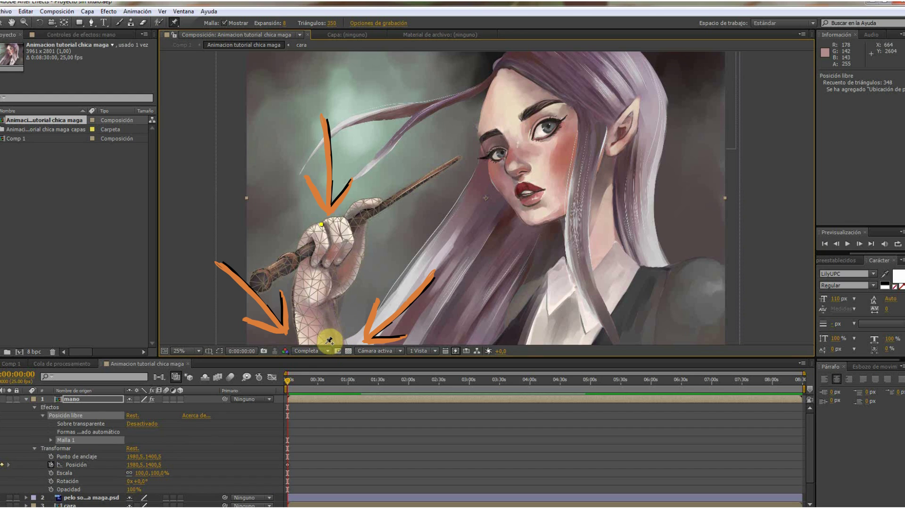
{"action": "left_click", "coordinate": [300, 343]}
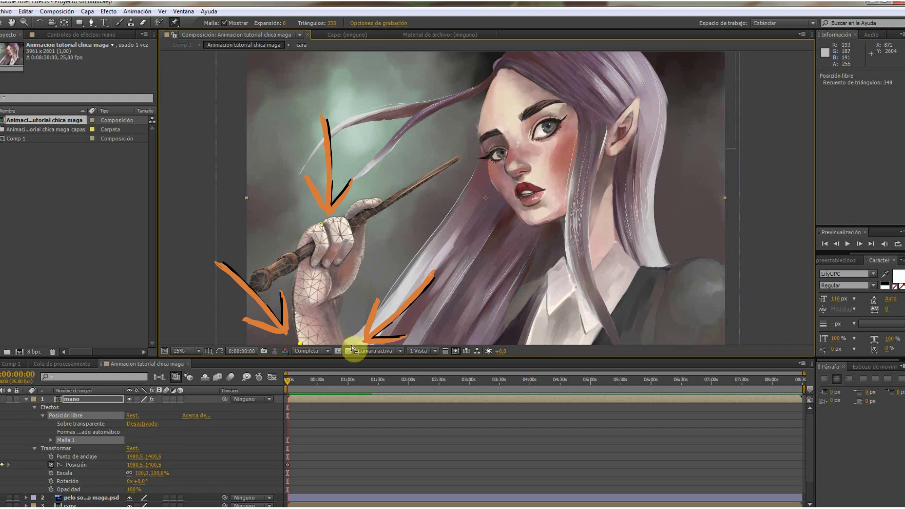
{"action": "left_click", "coordinate": [346, 344]}
{"action": "key", "text": "v"}
- Drag the hand's pin at later times so the wand swings higher
{"action": "left_click_drag", "start_coordinate": [292, 384], "coordinate": [309, 383]}
{"action": "left_click_drag", "start_coordinate": [323, 228], "coordinate": [313, 226]}
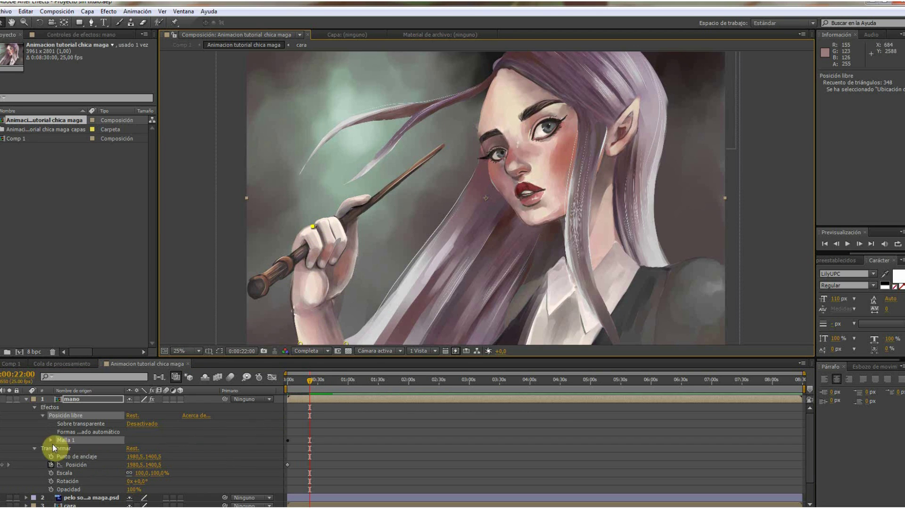
{"action": "left_click_drag", "start_coordinate": [317, 383], "coordinate": [325, 382]}
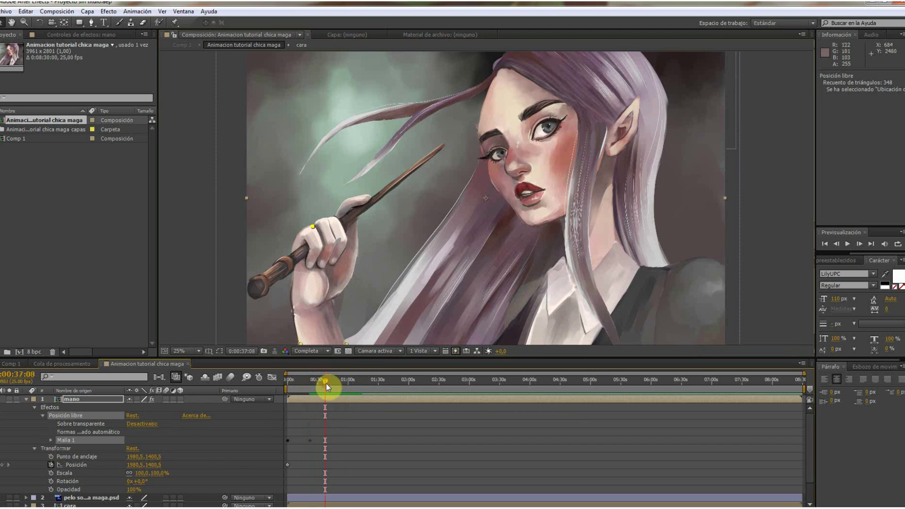
{"action": "left_click_drag", "start_coordinate": [314, 227], "coordinate": [323, 240]}
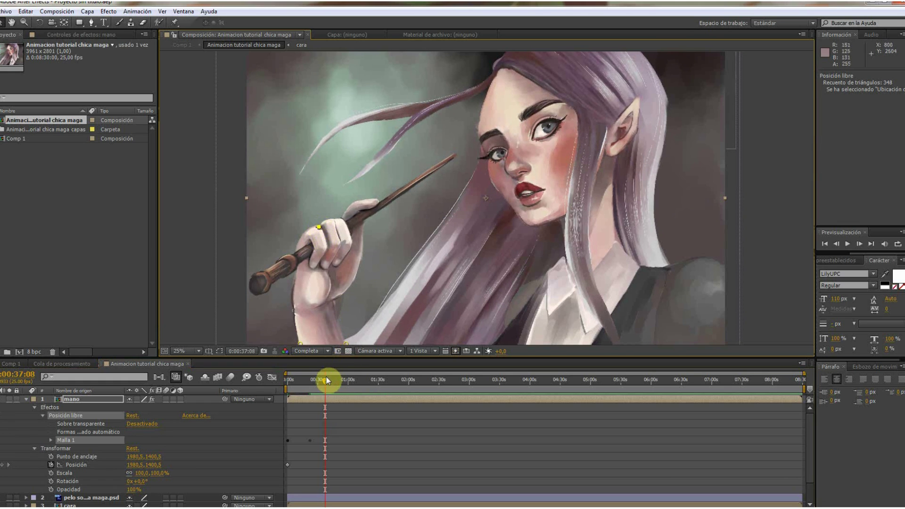
{"action": "left_click_drag", "start_coordinate": [330, 384], "coordinate": [331, 384]}
{"action": "key", "text": "="}
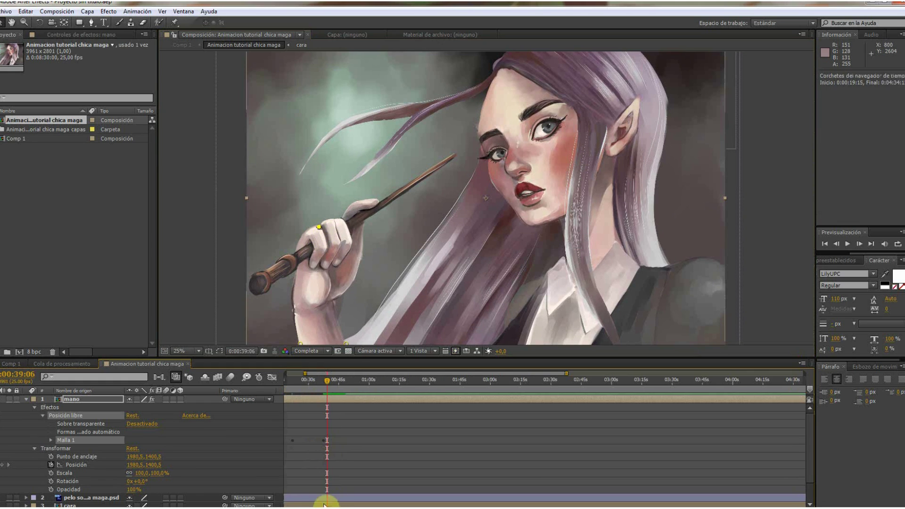
- Expand Malla 1 > Deformación and review the hand pin's keyframes near the start
{"action": "left_click", "coordinate": [50, 440]}
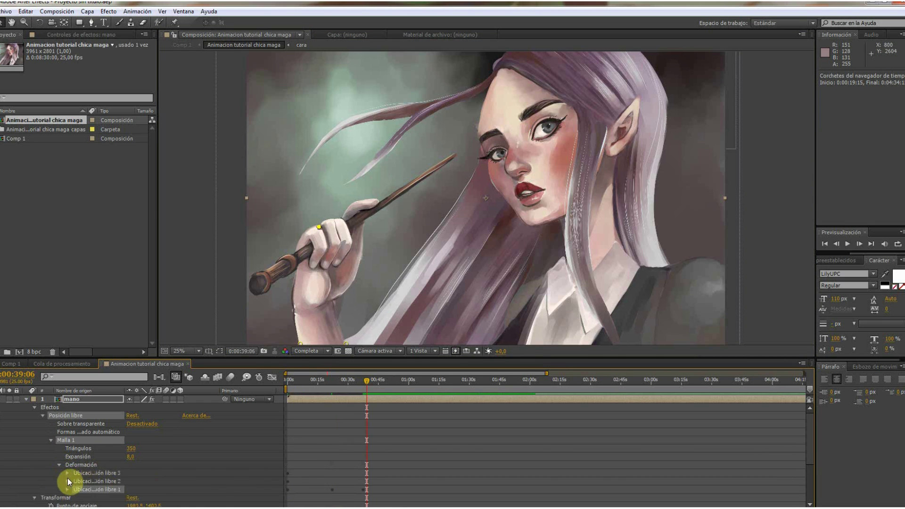
{"action": "left_click", "coordinate": [58, 465]}
{"action": "key", "text": "Home"}
{"action": "left_click", "coordinate": [322, 225]}
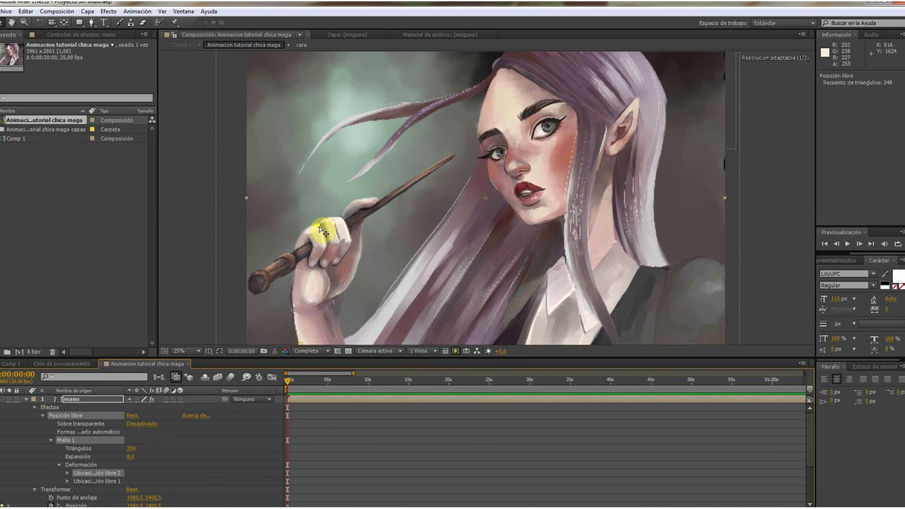
{"action": "left_click", "coordinate": [306, 380]}
{"action": "left_click", "coordinate": [319, 379]}
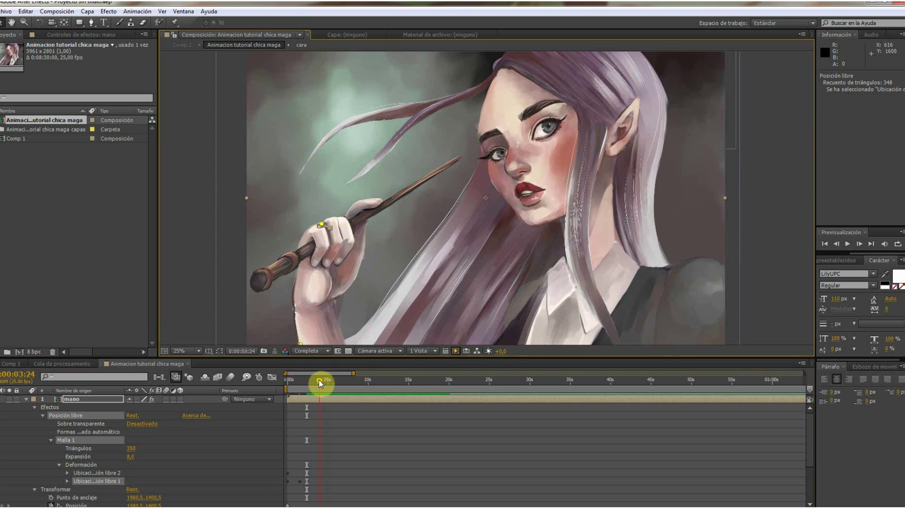
{"action": "left_click", "coordinate": [233, 400]}
{"action": "left_click", "coordinate": [297, 381]}
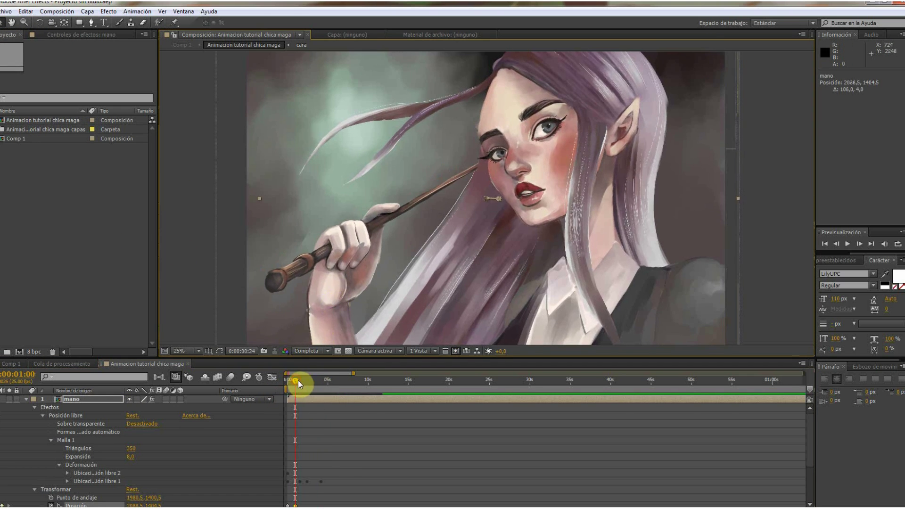
- Key Rotación and Posición on mano so the hand tilts and lifts the wand
{"action": "mouse_move", "coordinate": [298, 382]}
{"action": "left_mouse_down"}
{"action": "mouse_move", "coordinate": [323, 386]}
{"action": "mouse_move", "coordinate": [303, 383]}
{"action": "left_mouse_up"}
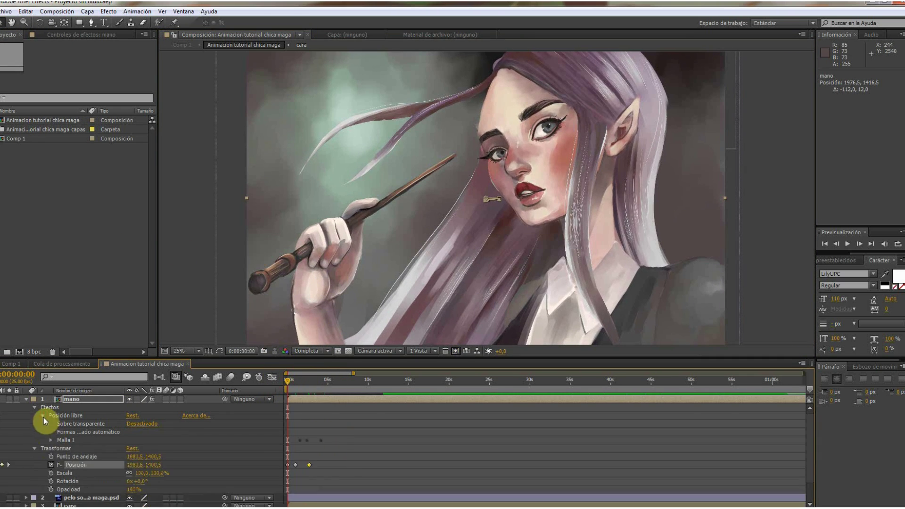
{"action": "left_click", "coordinate": [43, 415]}
{"action": "left_click", "coordinate": [52, 457]}
{"action": "key", "text": "w"}
{"action": "left_click_drag", "start_coordinate": [347, 254], "coordinate": [335, 273]}
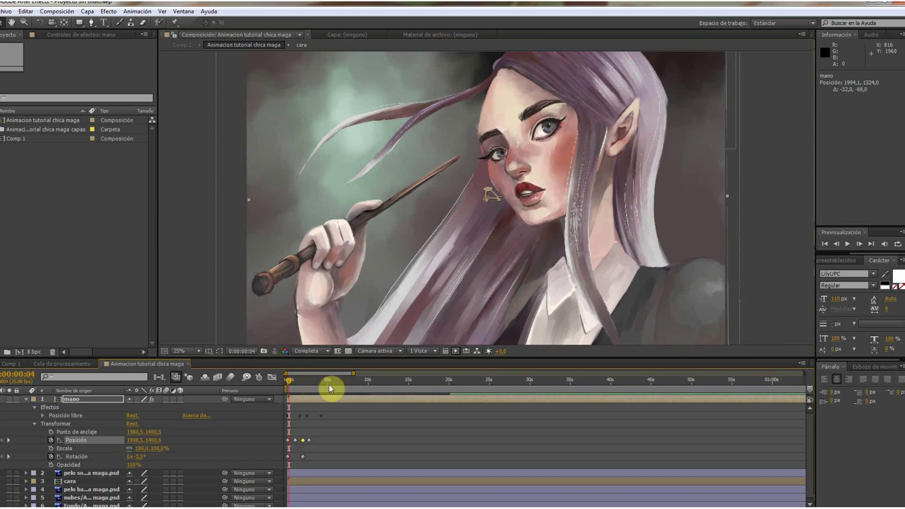
{"action": "left_click", "coordinate": [44, 442]}
{"action": "mouse_move", "coordinate": [329, 384]}
{"action": "left_mouse_down"}
{"action": "mouse_move", "coordinate": [282, 382]}
{"action": "mouse_move", "coordinate": [301, 382]}
{"action": "left_mouse_up"}
{"action": "left_click_drag", "start_coordinate": [348, 239], "coordinate": [349, 271]}
{"action": "left_click_drag", "start_coordinate": [301, 383], "coordinate": [319, 383]}
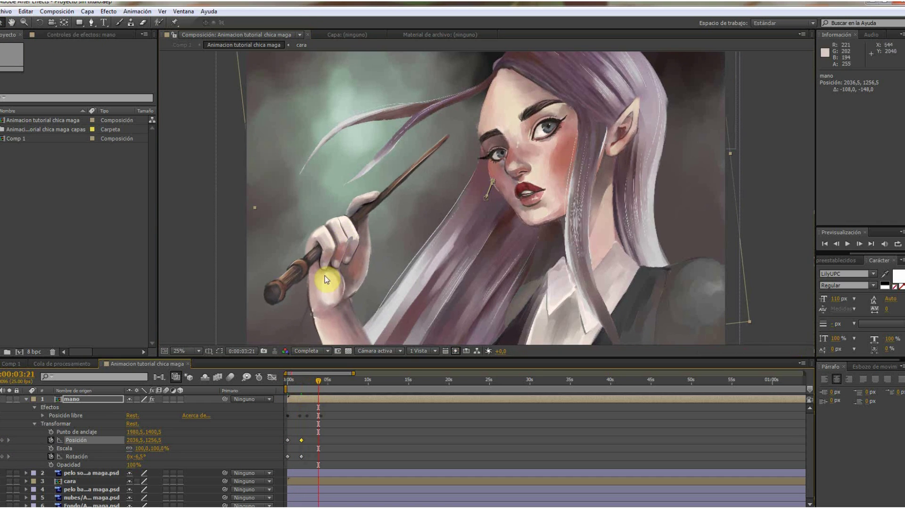
{"action": "left_click_drag", "start_coordinate": [323, 283], "coordinate": [343, 259]}
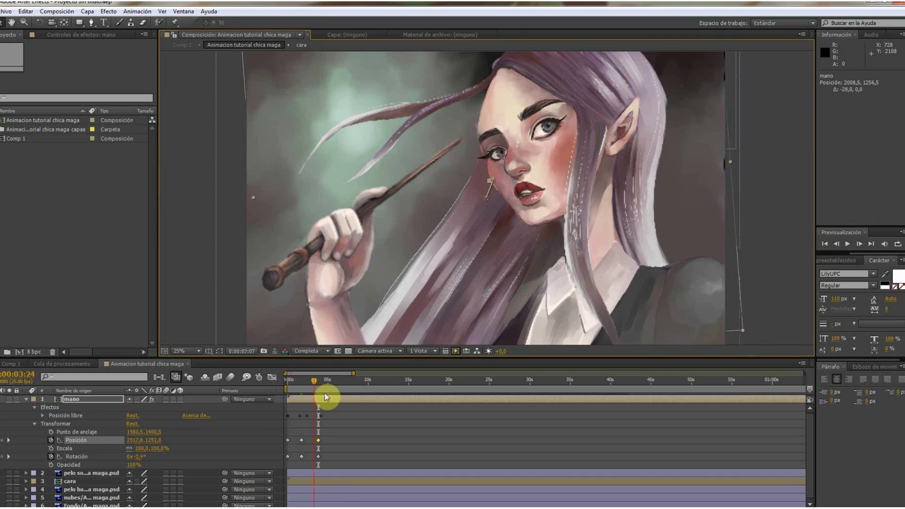
- Preview the hand motion and add further Position keyframes raising the wand higher
{"action": "left_click", "coordinate": [848, 244]}
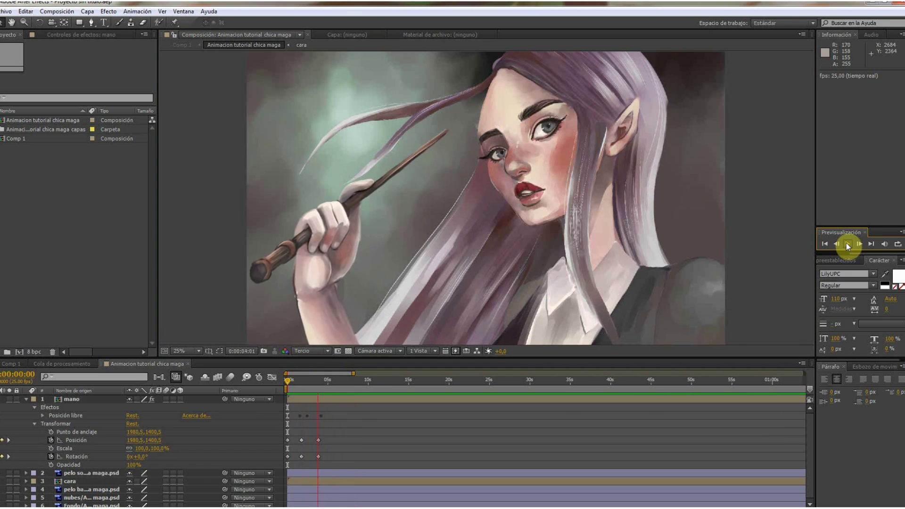
{"action": "left_click", "coordinate": [846, 243]}
{"action": "left_click_drag", "start_coordinate": [288, 381], "coordinate": [302, 381]}
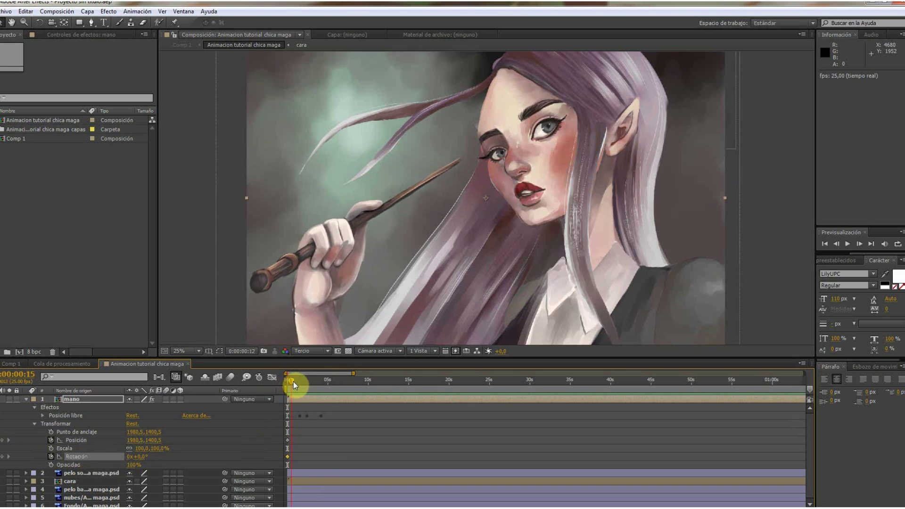
{"action": "left_click_drag", "start_coordinate": [306, 270], "coordinate": [308, 270]}
{"action": "left_click_drag", "start_coordinate": [302, 384], "coordinate": [317, 384]}
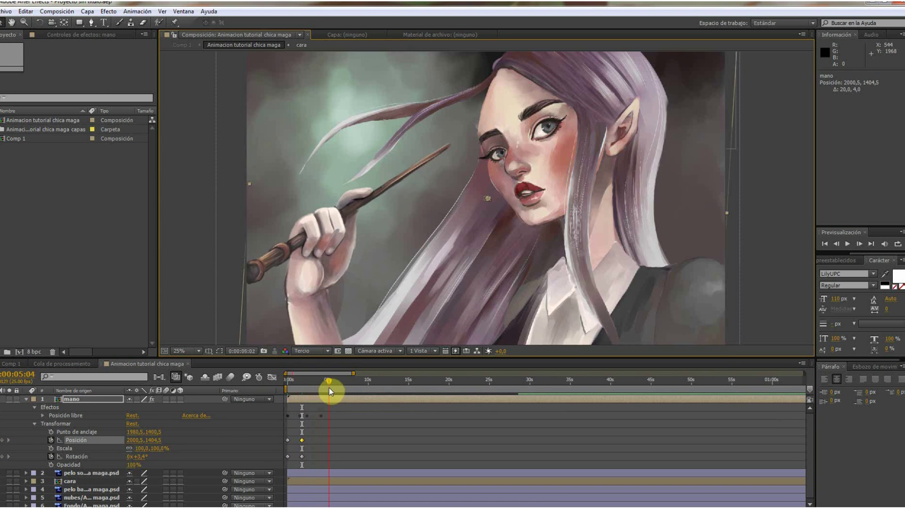
{"action": "left_click_drag", "start_coordinate": [310, 262], "coordinate": [307, 242]}
{"action": "left_click_drag", "start_coordinate": [317, 384], "coordinate": [296, 384]}
{"action": "left_click", "coordinate": [846, 243]}
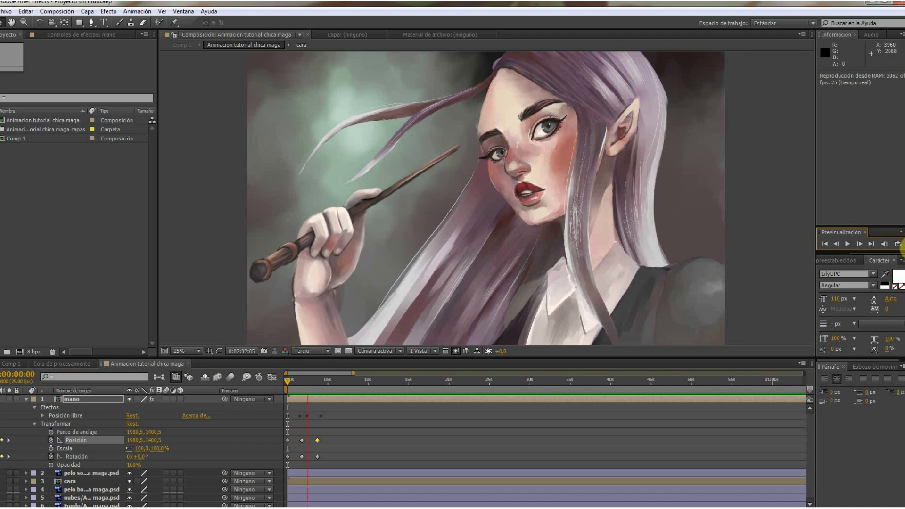
- Spread the Position and Rotation keyframes later and preview the retimed swing
{"action": "mouse_move", "coordinate": [302, 440]}
{"action": "left_mouse_down"}
{"action": "mouse_move", "coordinate": [313, 440]}
{"action": "mouse_move", "coordinate": [313, 456]}
{"action": "left_mouse_up"}
{"action": "left_click", "coordinate": [898, 244]}
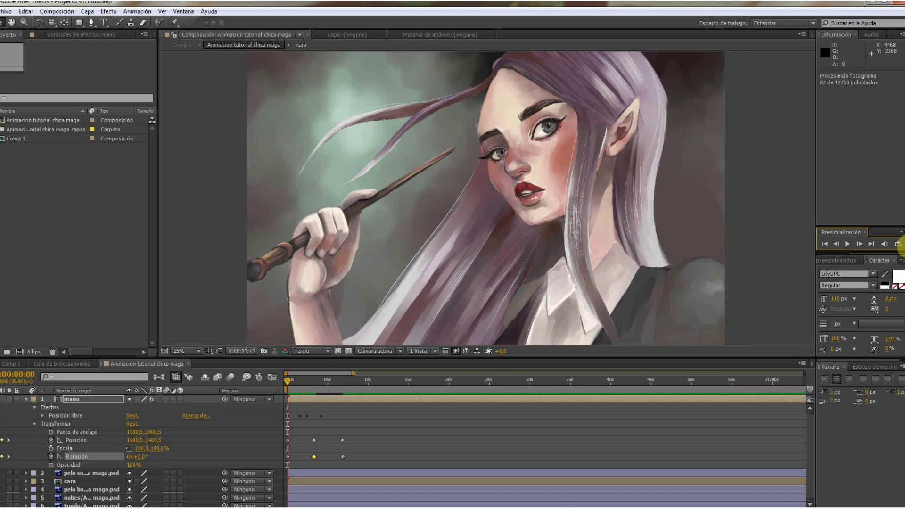
{"action": "key", "text": "space"}
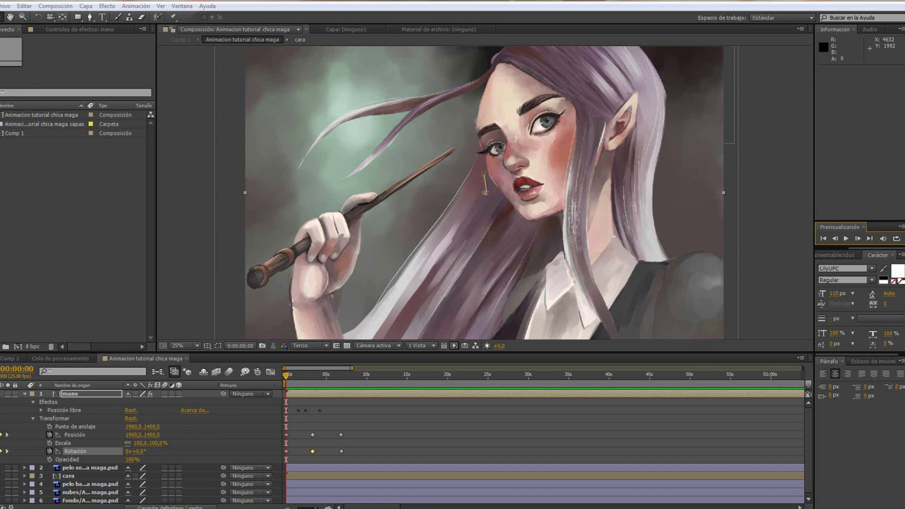
{"action": "key", "text": "ctrl+Down"}
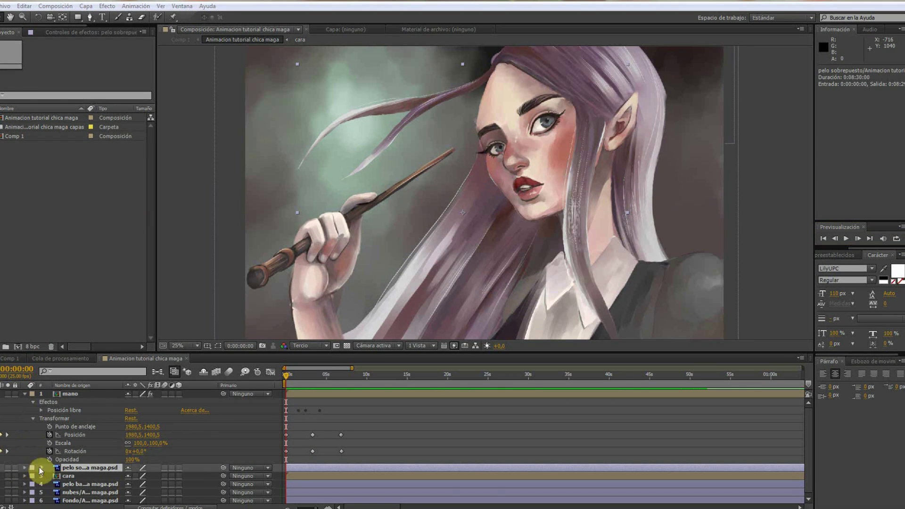
- Open pelo sobrepuesto alone and pin its top, left tip, lower branch tip and middle
{"action": "double_click", "coordinate": [75, 468]}
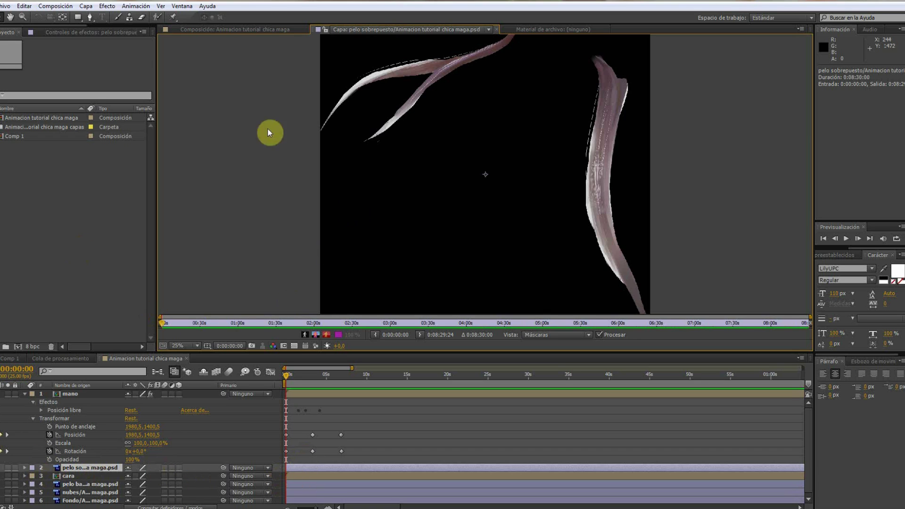
{"action": "left_click", "coordinate": [171, 19]}
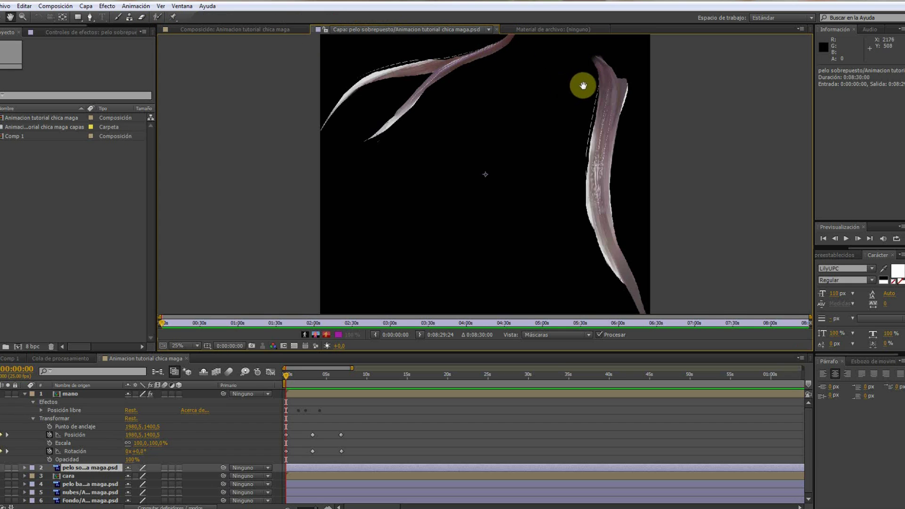
{"action": "left_click_drag", "start_coordinate": [582, 85], "coordinate": [562, 116]}
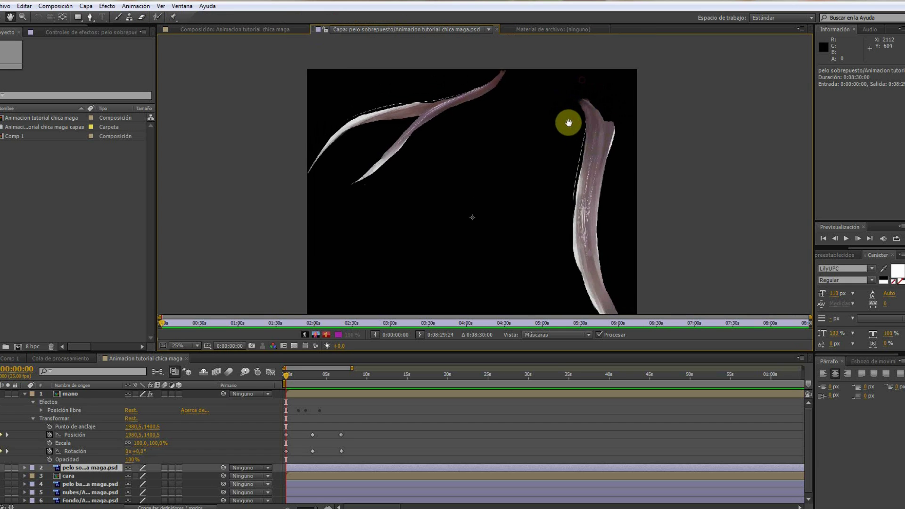
{"action": "left_click", "coordinate": [496, 67]}
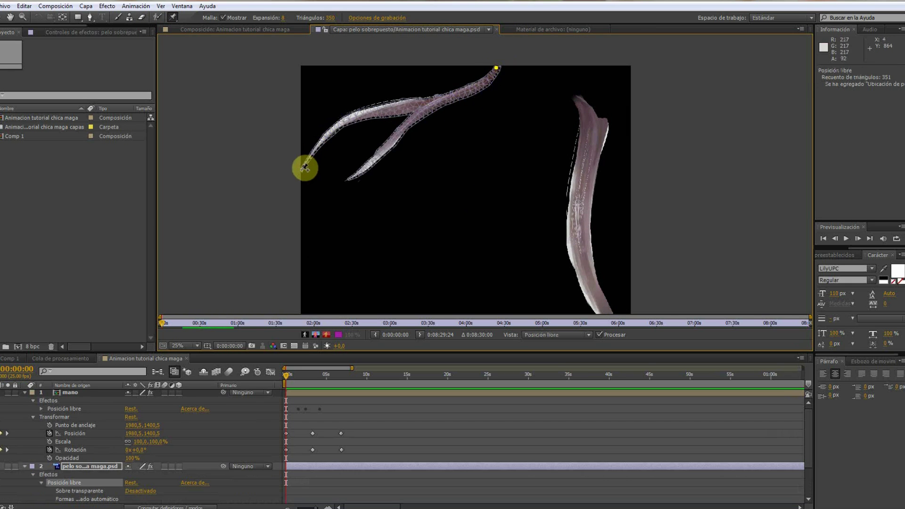
{"action": "left_click", "coordinate": [301, 170]}
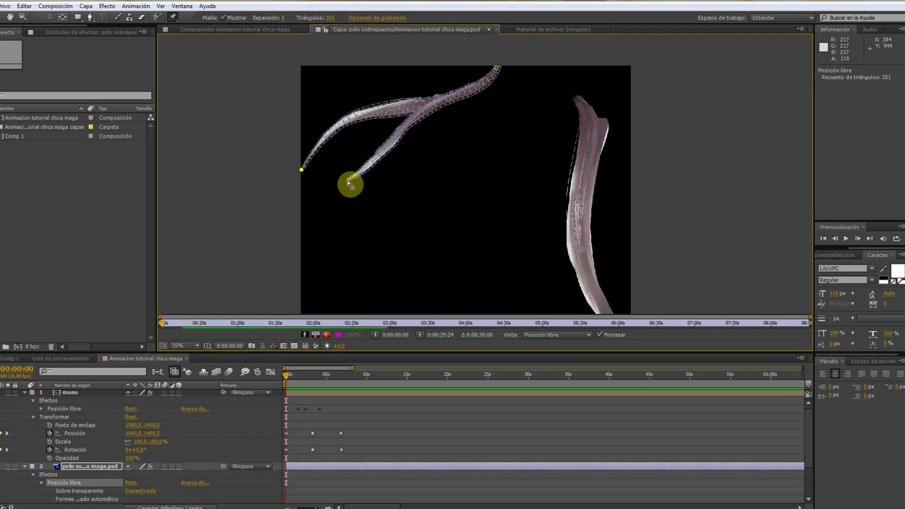
{"action": "left_click", "coordinate": [348, 180]}
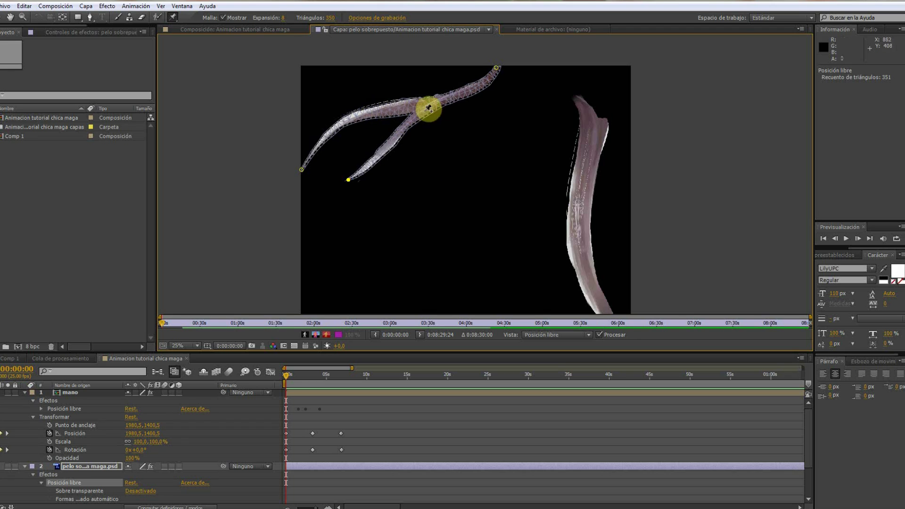
{"action": "left_click", "coordinate": [448, 97]}
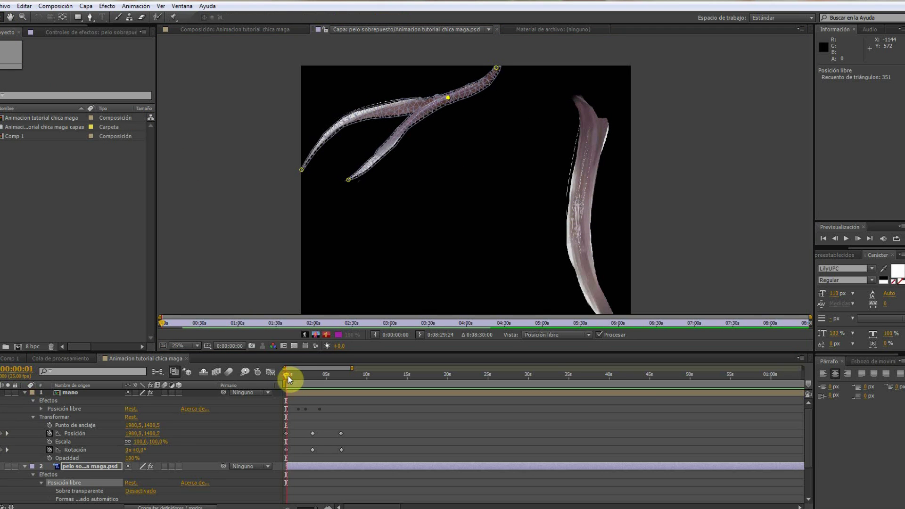
- Advance time and bend the hair upward by raising its middle, left tip and lower strand pins
{"action": "left_click_drag", "start_coordinate": [287, 375], "coordinate": [297, 375]}
{"action": "left_click_drag", "start_coordinate": [448, 98], "coordinate": [451, 103]}
{"action": "left_click_drag", "start_coordinate": [349, 180], "coordinate": [312, 172]}
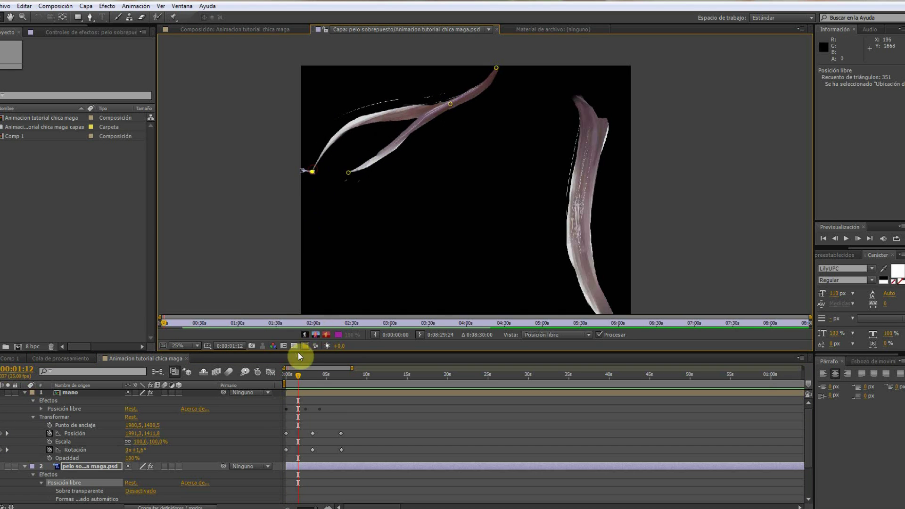
{"action": "left_click", "coordinate": [307, 377]}
{"action": "left_click_drag", "start_coordinate": [307, 165], "coordinate": [309, 145]}
{"action": "left_click_drag", "start_coordinate": [349, 172], "coordinate": [336, 140]}
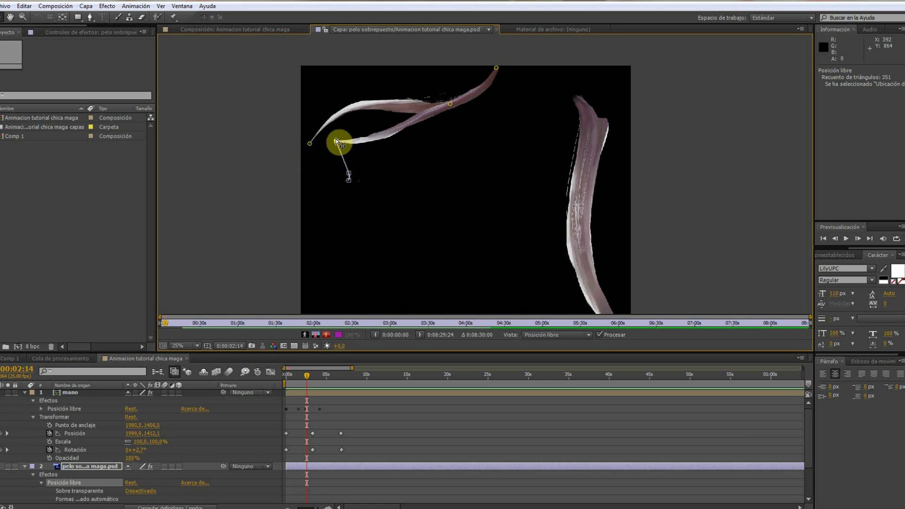
{"action": "left_click_drag", "start_coordinate": [449, 105], "coordinate": [445, 92]}
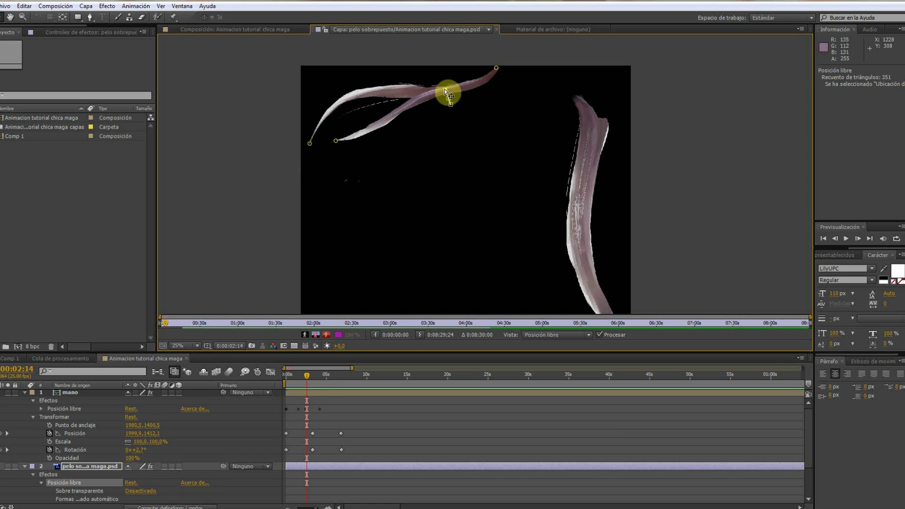
- At about 0:00:04:18, pull the hair pins back down, then scrub to check the sway
{"action": "left_click_drag", "start_coordinate": [307, 374], "coordinate": [321, 376]}
{"action": "left_click_drag", "start_coordinate": [448, 98], "coordinate": [449, 115]}
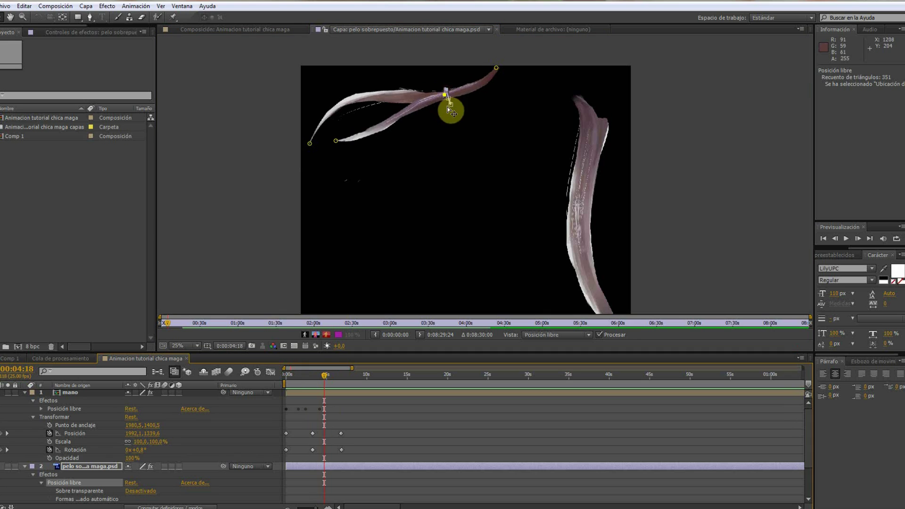
{"action": "left_click_drag", "start_coordinate": [337, 140], "coordinate": [355, 177]}
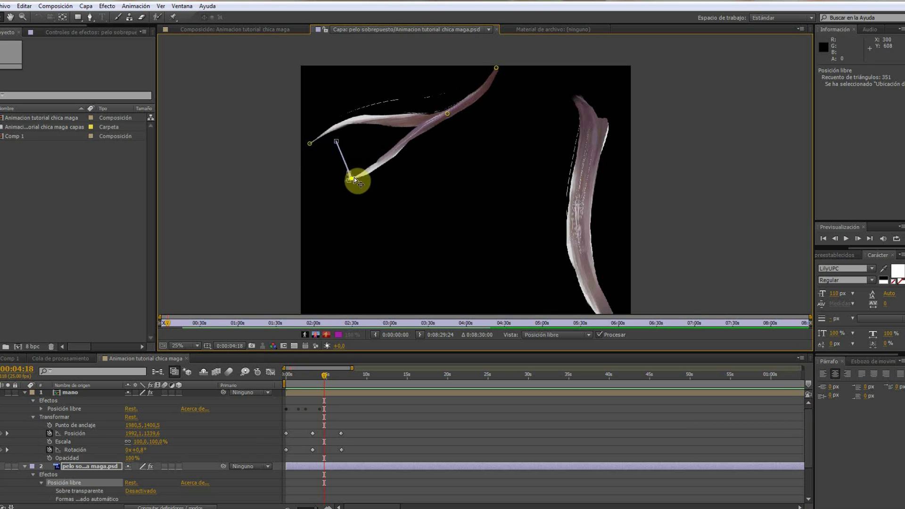
{"action": "left_click_drag", "start_coordinate": [307, 145], "coordinate": [328, 165]}
{"action": "left_click_drag", "start_coordinate": [327, 381], "coordinate": [267, 396]}
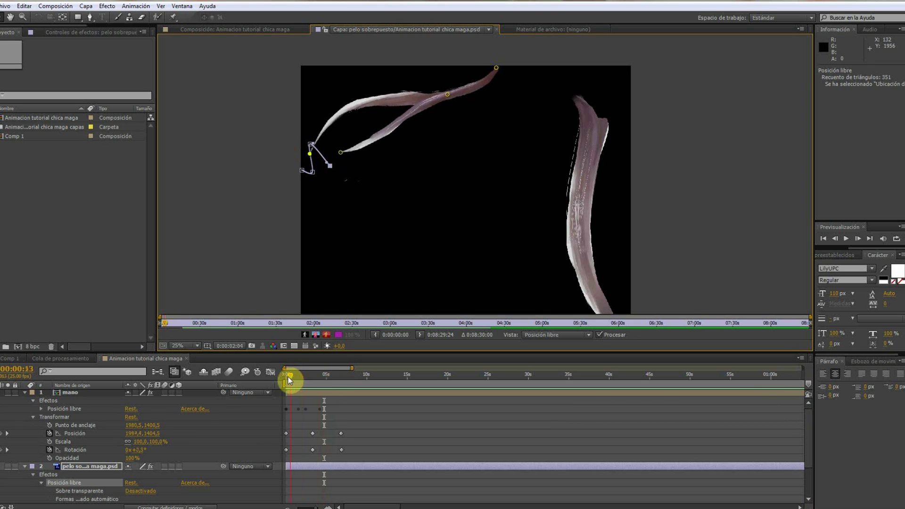
{"action": "left_click", "coordinate": [75, 393]}
- Return to the full illustration and RAM-preview the animation from about 1:21
{"action": "double_click", "coordinate": [36, 117]}
{"action": "mouse_move", "coordinate": [289, 376]}
{"action": "left_mouse_down"}
{"action": "mouse_move", "coordinate": [317, 377]}
{"action": "mouse_move", "coordinate": [298, 373]}
{"action": "left_mouse_up"}
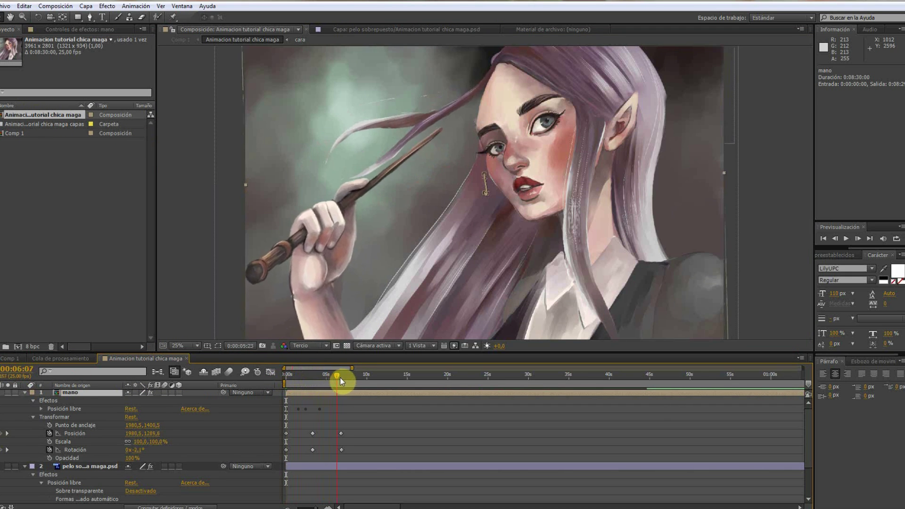
{"action": "left_click", "coordinate": [896, 239]}
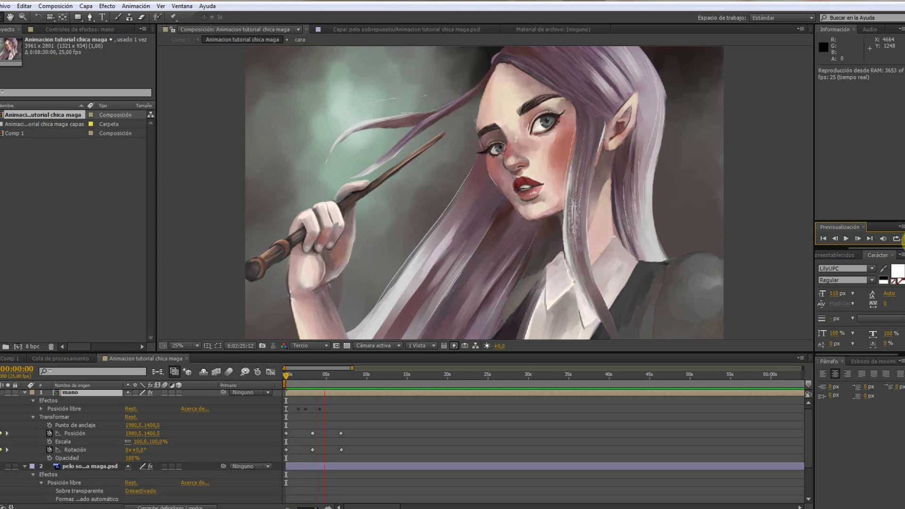
{"action": "left_click", "coordinate": [749, 209]}
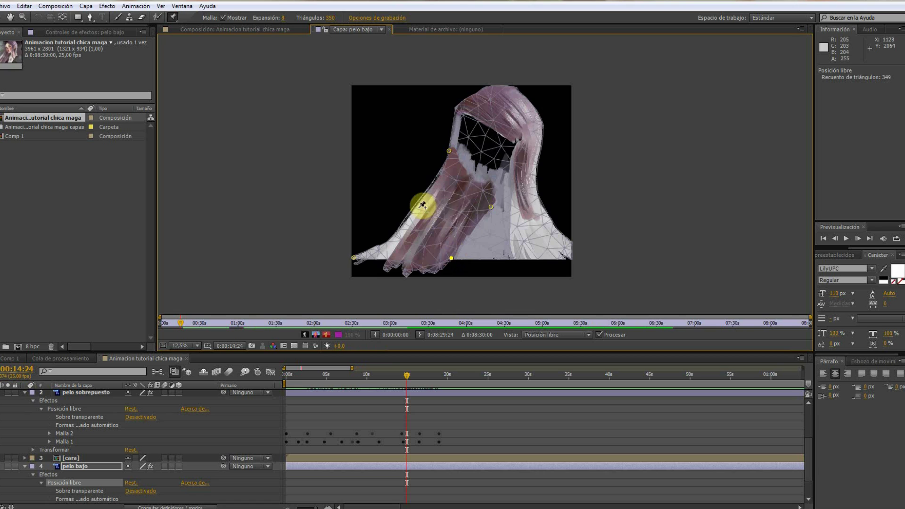
- Add one more puppet pin to the lower hair, then open the cara face composition
{"action": "left_click", "coordinate": [434, 213]}
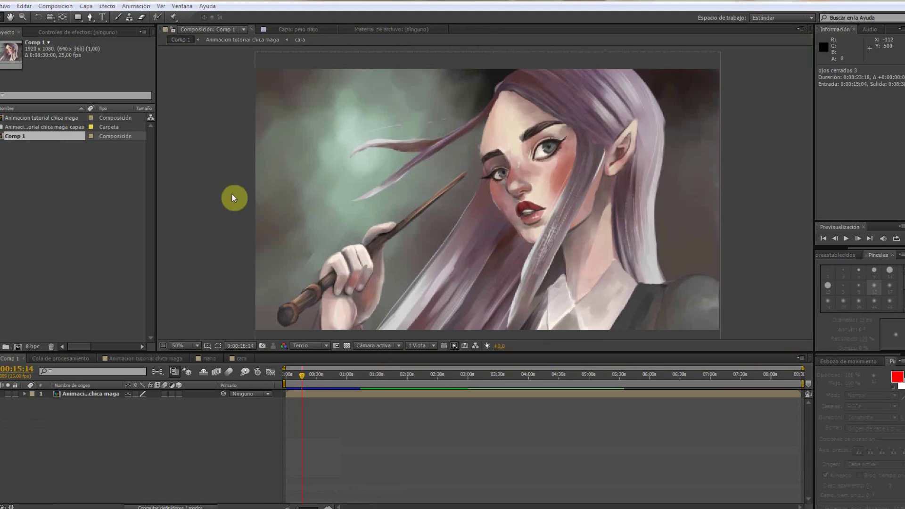
{"action": "double_click", "coordinate": [33, 117]}
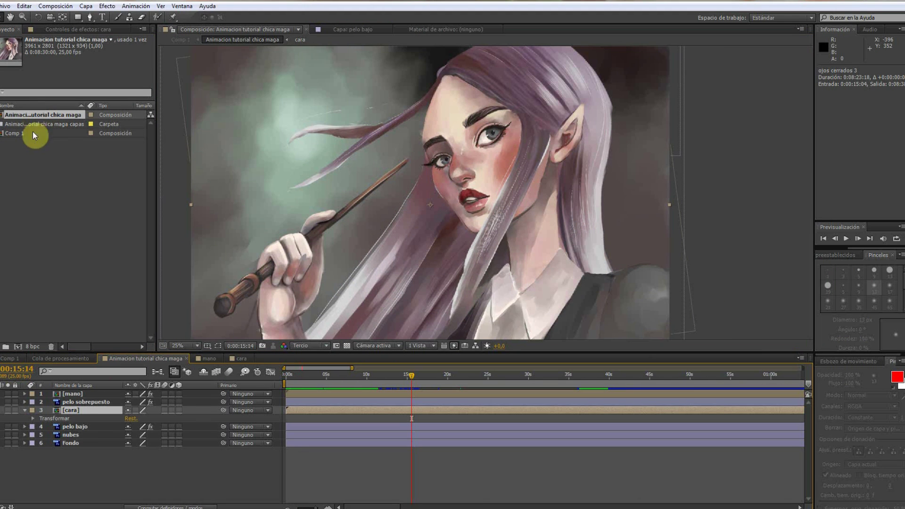
{"action": "double_click", "coordinate": [74, 411]}
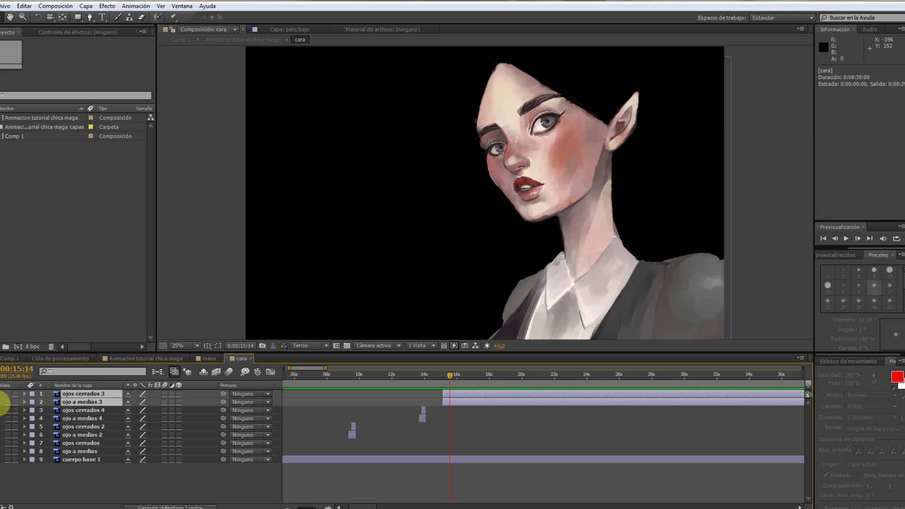
- Reorder the ojo a medias 3 and ojos cerrados 3 layers and start ojo a medias 3 13 frames earlier
{"action": "left_click", "coordinate": [3, 401]}
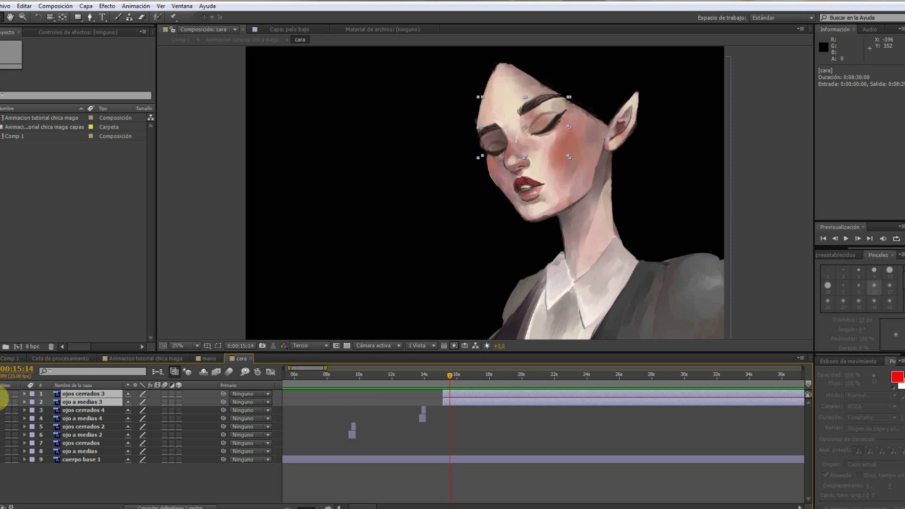
{"action": "left_click", "coordinate": [3, 393]}
{"action": "left_click", "coordinate": [80, 393]}
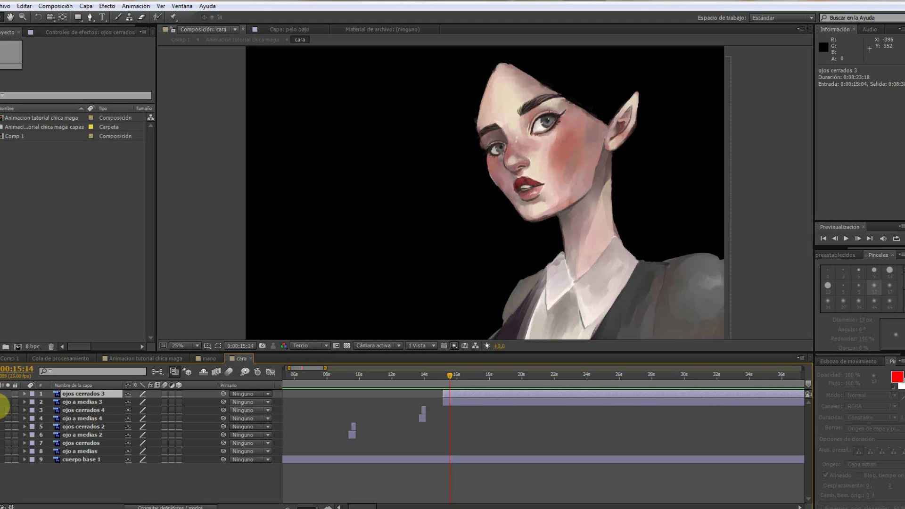
{"action": "left_click_drag", "start_coordinate": [85, 401], "coordinate": [87, 394]}
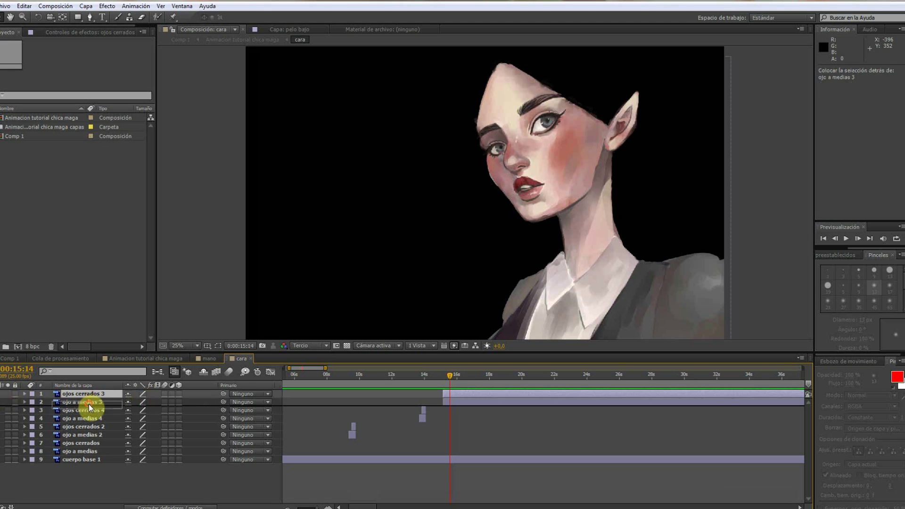
{"action": "key", "text": "equal"}
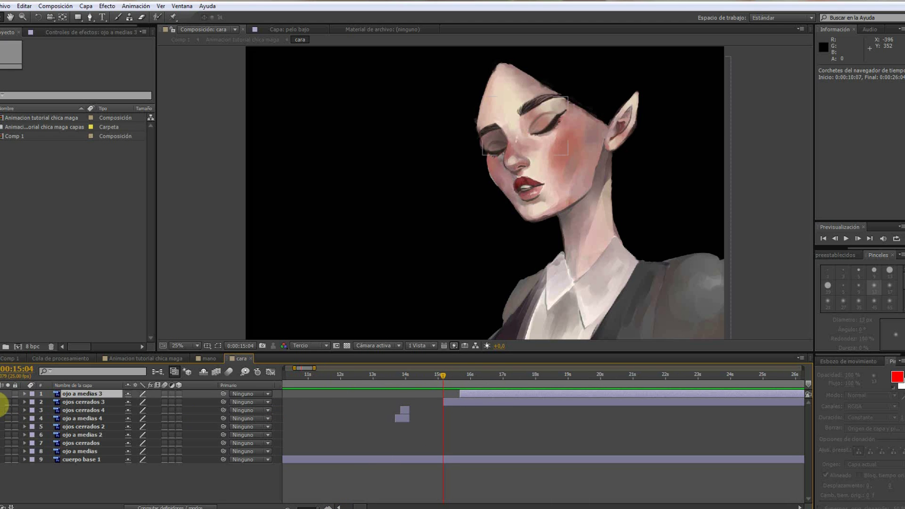
{"action": "left_click_drag", "start_coordinate": [84, 394], "coordinate": [85, 404]}
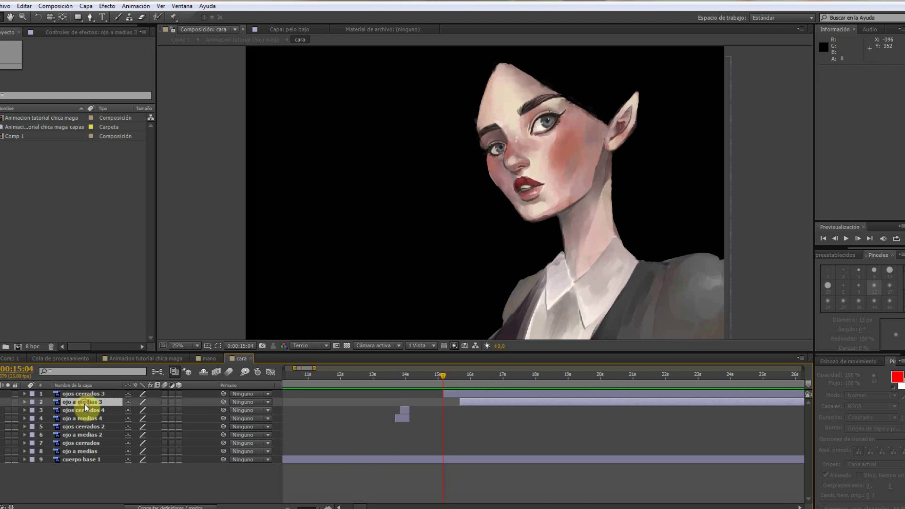
{"action": "mouse_move", "coordinate": [475, 401]}
{"action": "left_mouse_down"}
{"action": "mouse_move", "coordinate": [459, 405]}
{"action": "mouse_move", "coordinate": [448, 376]}
{"action": "mouse_move", "coordinate": [448, 393]}
{"action": "left_mouse_up"}
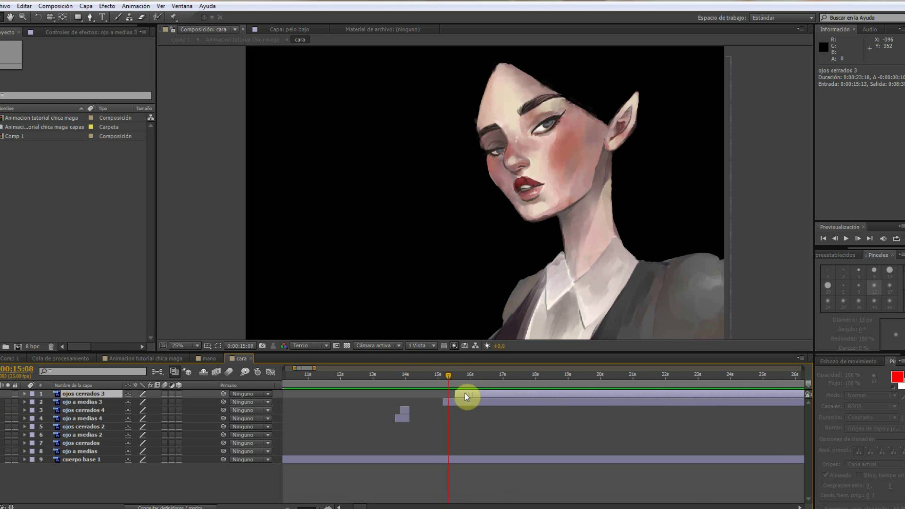
- Split both eye layers one frame later with Ctrl+Shift+D and shift the new pieces later
{"action": "left_click", "coordinate": [454, 375]}
{"action": "left_click", "coordinate": [464, 402]}
{"action": "left_click", "coordinate": [463, 393], "text": "ctrl"}
{"action": "key", "text": "ctrl+shift+d"}
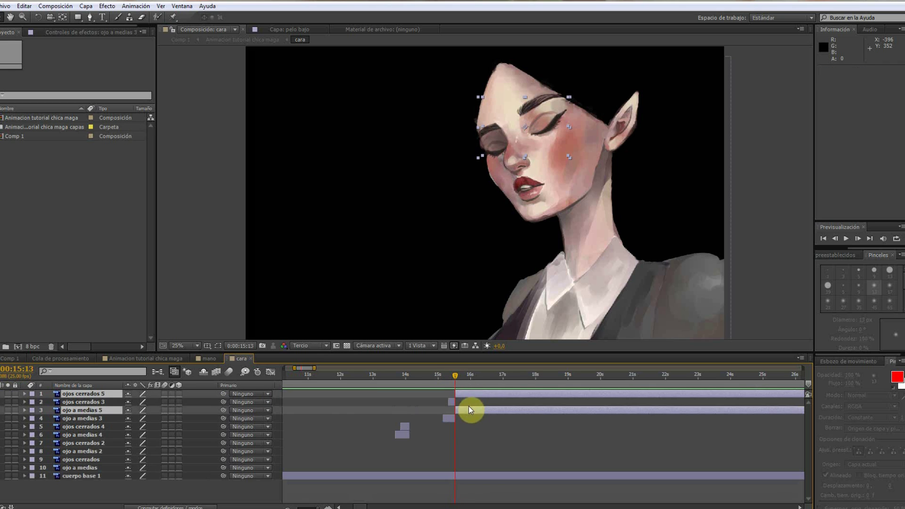
{"action": "left_click_drag", "start_coordinate": [470, 409], "coordinate": [474, 413]}
{"action": "key", "text": "F2"}
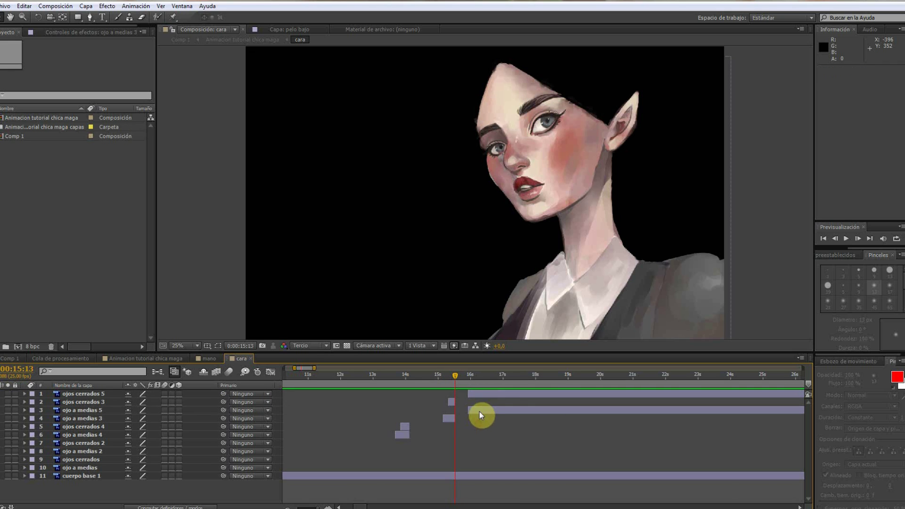
- Put ojo a medias 5 above ojos cerrados 3 and slide both new eye layers to about 16.8 seconds
{"action": "left_click_drag", "start_coordinate": [82, 409], "coordinate": [83, 401]}
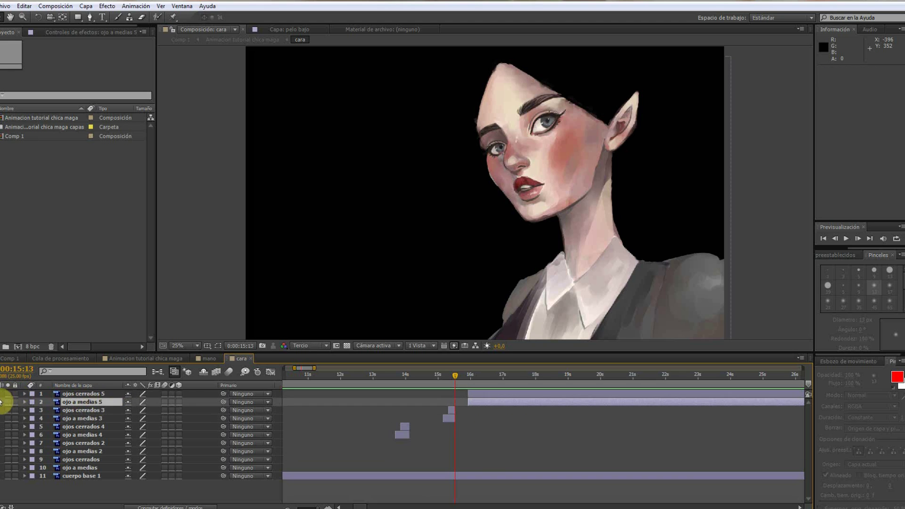
{"action": "left_click_drag", "start_coordinate": [490, 402], "coordinate": [515, 405]}
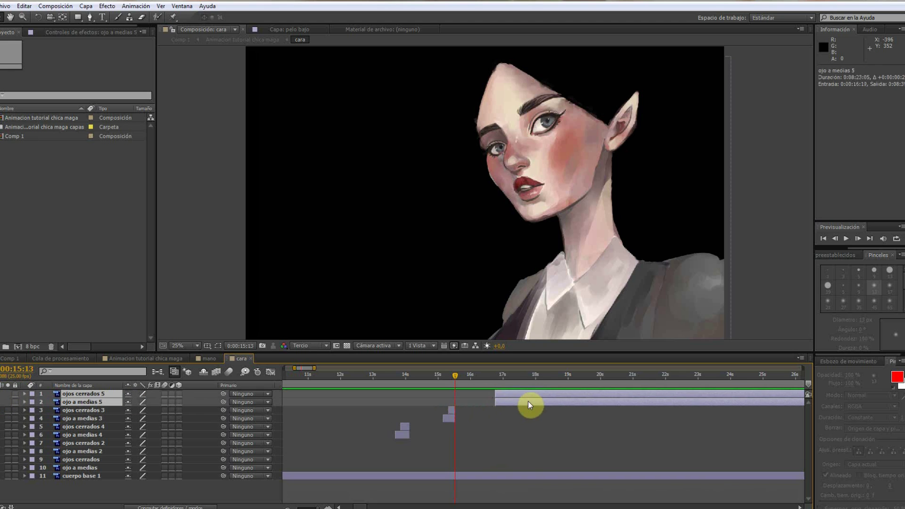
{"action": "left_click", "coordinate": [288, 506]}
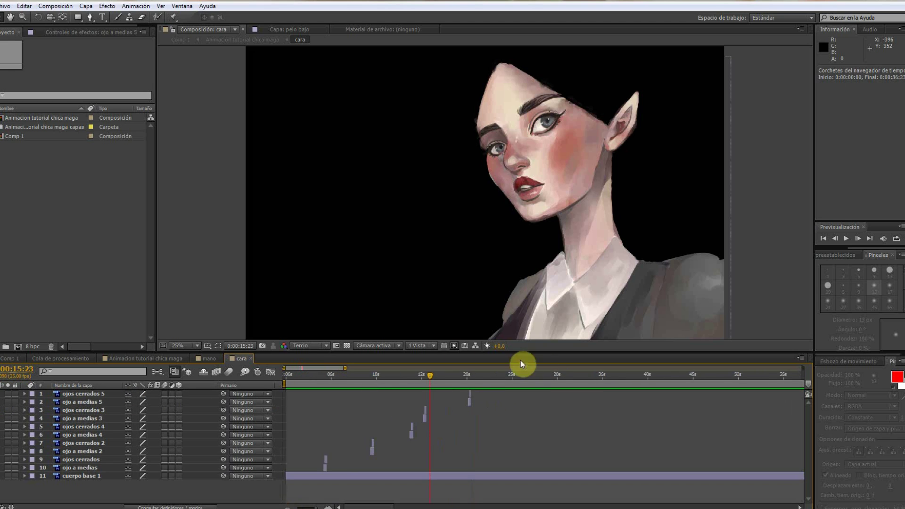
{"action": "double_click", "coordinate": [16, 136]}
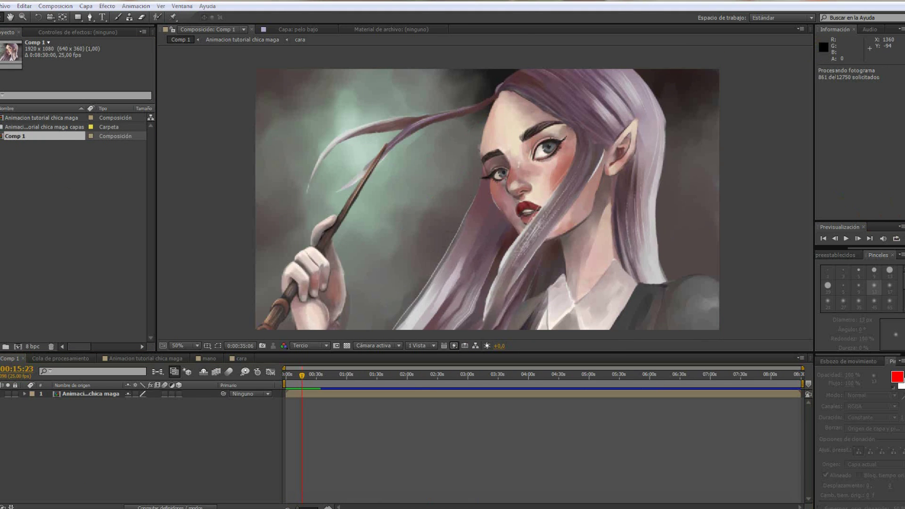